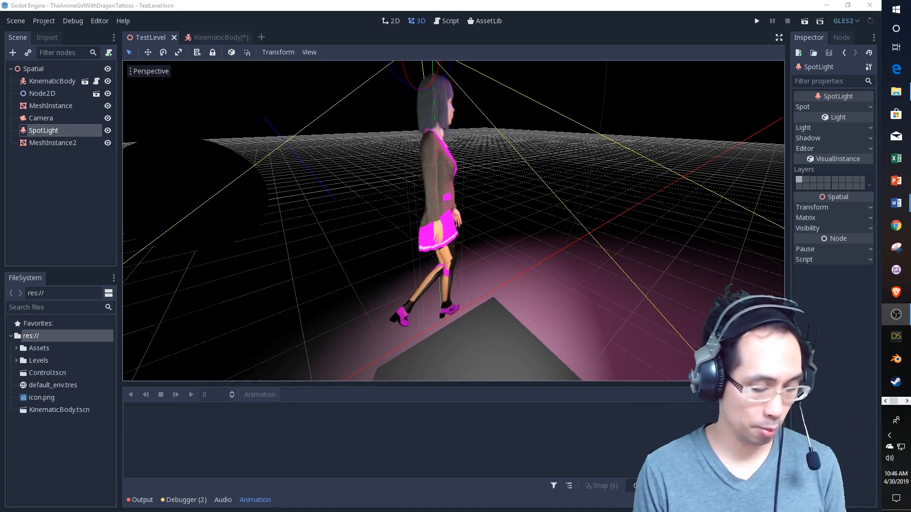
Check the AnimatedSprite3D and its child AnimationPlayer in the KinematicBody scene.
{"action": "middle_click_drag", "start_coordinate": [676, 302], "coordinate": [539, 260]}
{"action": "scroll", "coordinate": [541, 266], "scroll_direction": "up", "scroll_amount": 3}
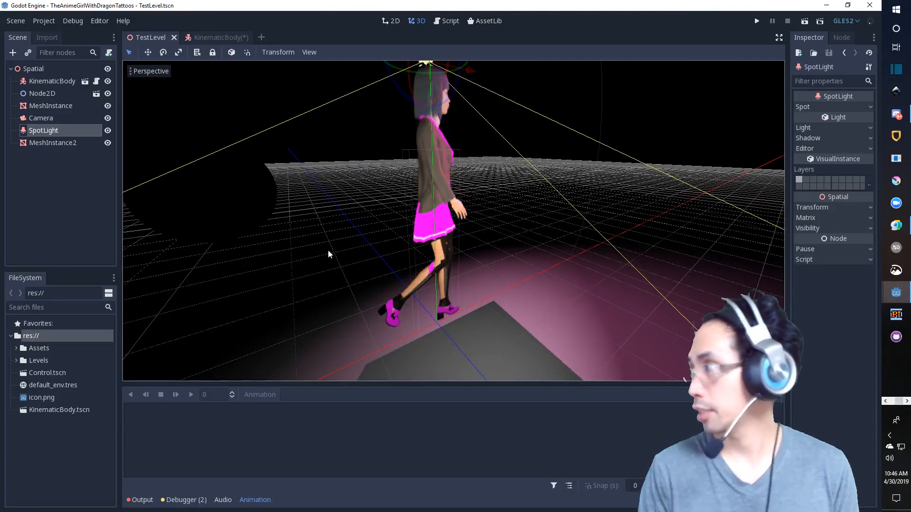
{"action": "left_click", "coordinate": [218, 37]}
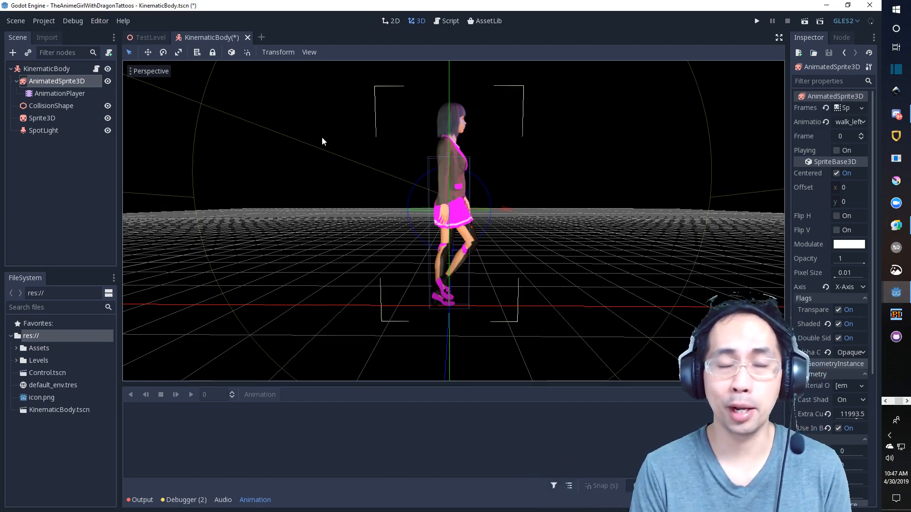
{"action": "left_click", "coordinate": [80, 94]}
{"action": "left_click", "coordinate": [72, 82]}
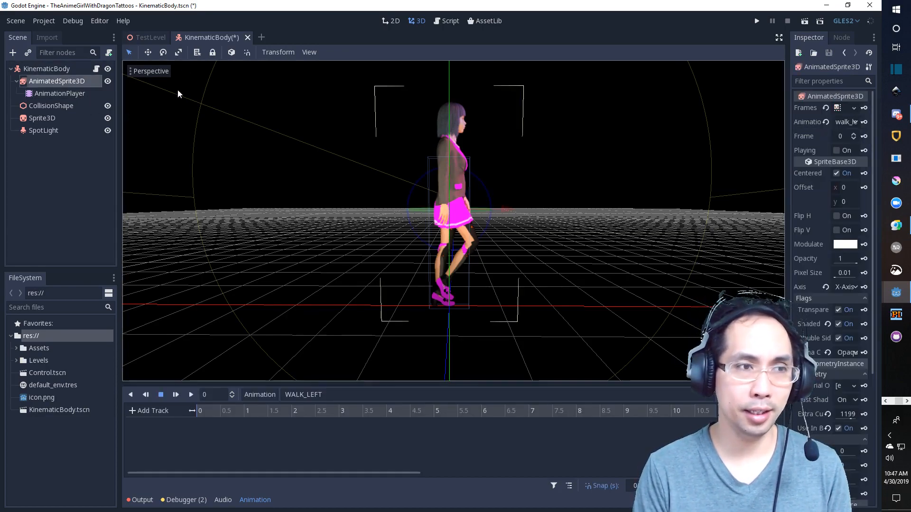
Return to the TestLevel scene and run it to preview the character in the level.
{"action": "left_click", "coordinate": [156, 41]}
{"action": "middle_click_drag", "start_coordinate": [579, 293], "coordinate": [494, 263]}
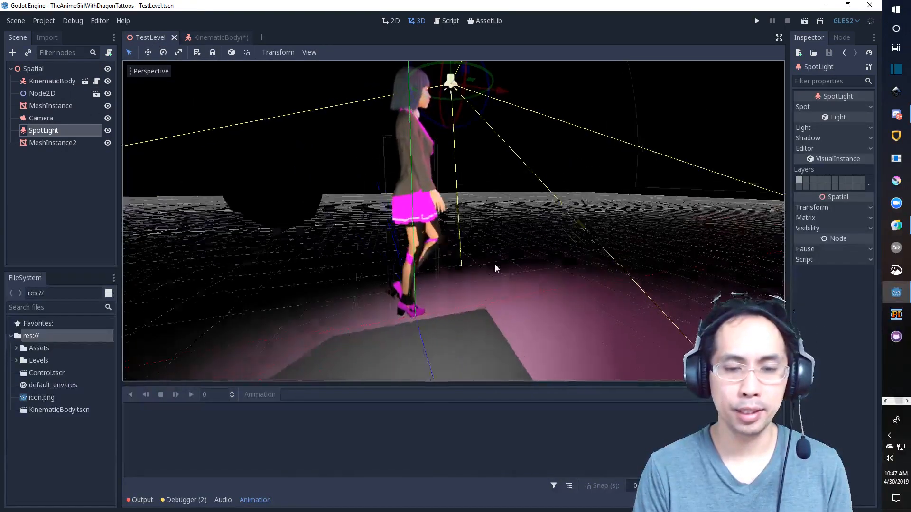
{"action": "left_click", "coordinate": [802, 23]}
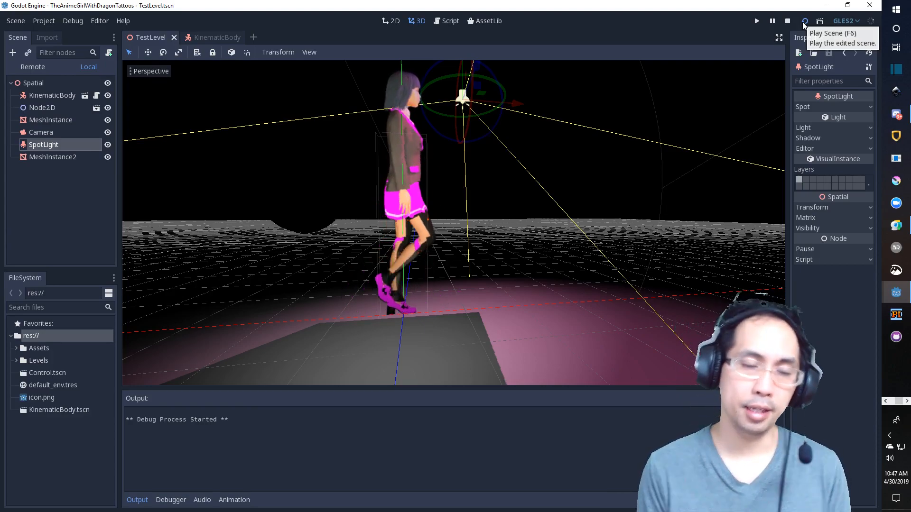
{"action": "middle_click_drag", "start_coordinate": [410, 252], "coordinate": [464, 276]}
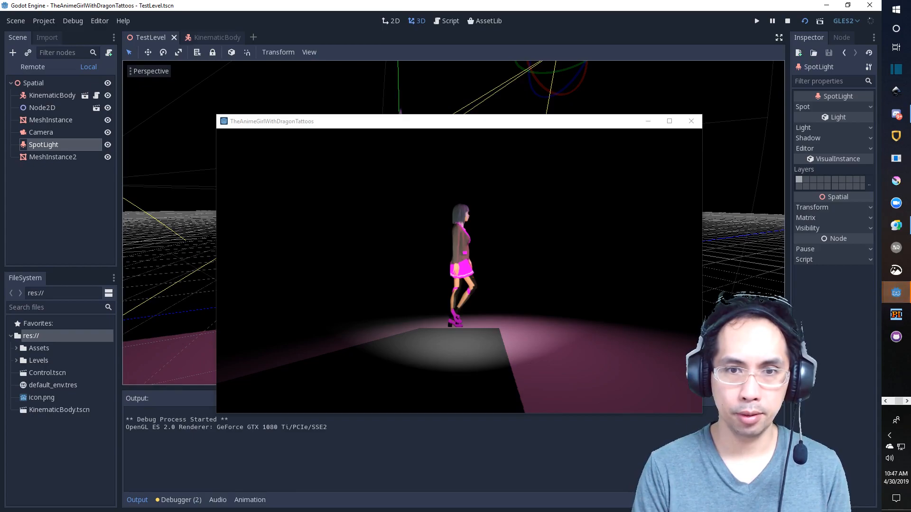
Close the running TheAnimeGirlWithDragonTattoos game window and switch back to the Godot editor.
{"action": "key", "text": "alt+Tab"}
{"action": "key", "text": "alt+Tab"}
{"action": "key", "text": "alt+Tab"}
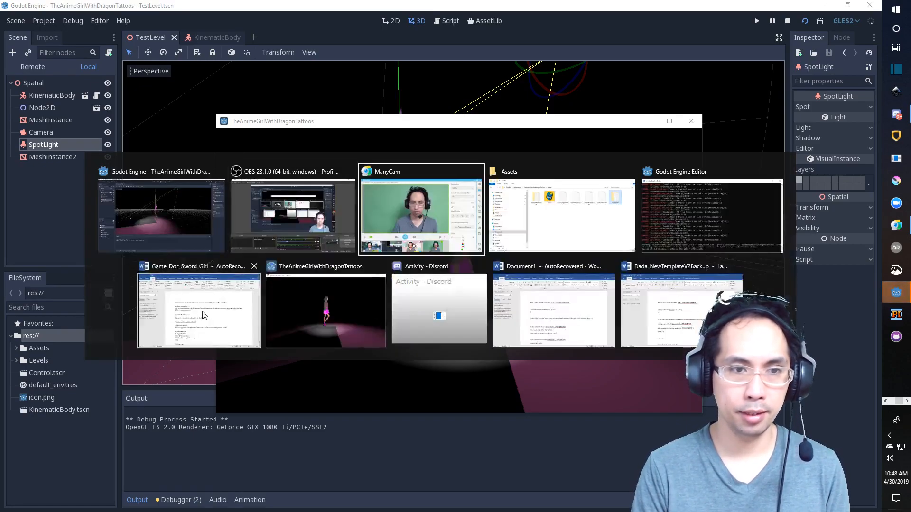
{"action": "key", "text": "alt+Tab"}
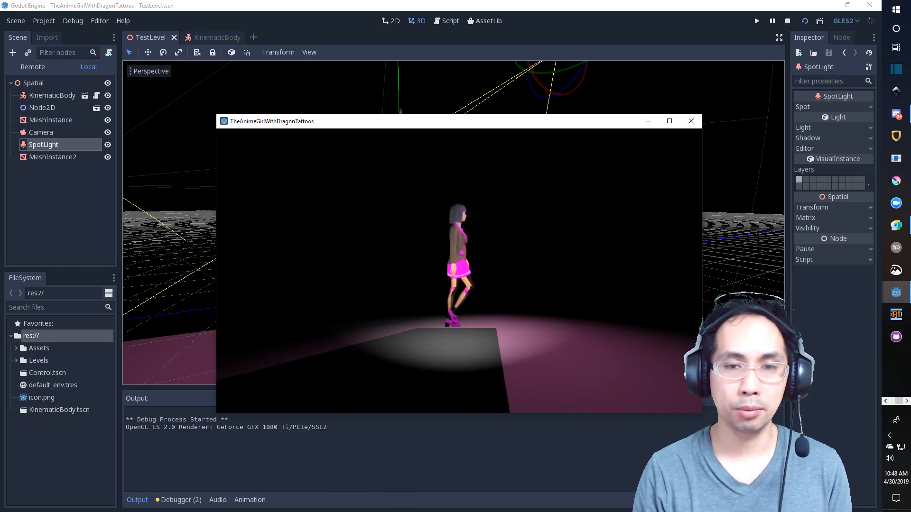
{"action": "key", "text": "alt+Tab"}
{"action": "key", "text": "alt+Tab"}
{"action": "key", "text": "alt+Tab"}
{"action": "key", "text": "alt+Tab"}
{"action": "key", "text": "alt+Tab"}
{"action": "key", "text": "alt+Tab"}
{"action": "key", "text": "alt+Tab"}
{"action": "key", "text": "alt+Tab"}
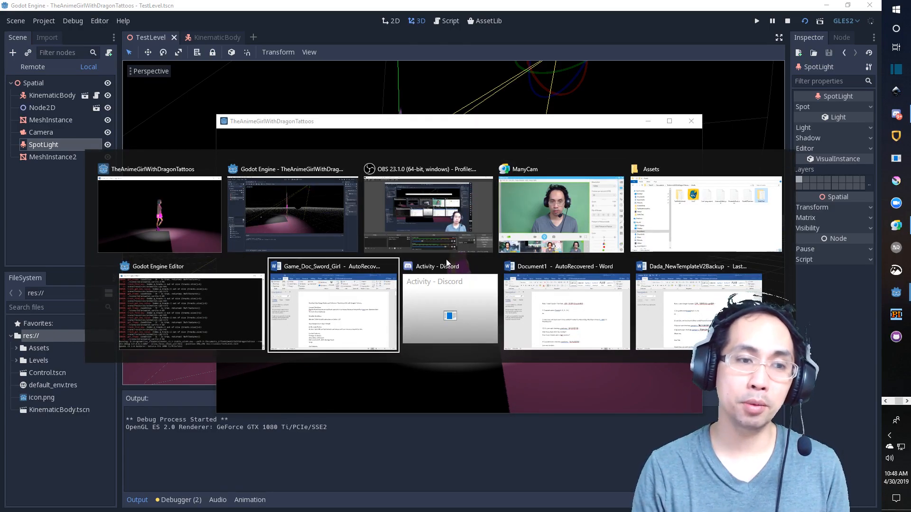
{"action": "left_click", "coordinate": [216, 169]}
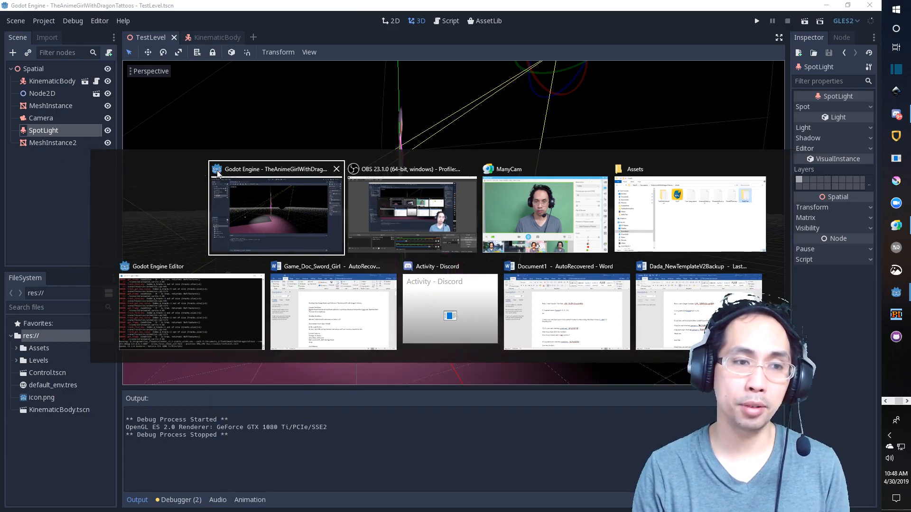
Open the AnimatedSprite3D's SpriteFrames resource in the KinematicBody scene and view the walk_left animation frames.
{"action": "left_click", "coordinate": [221, 37]}
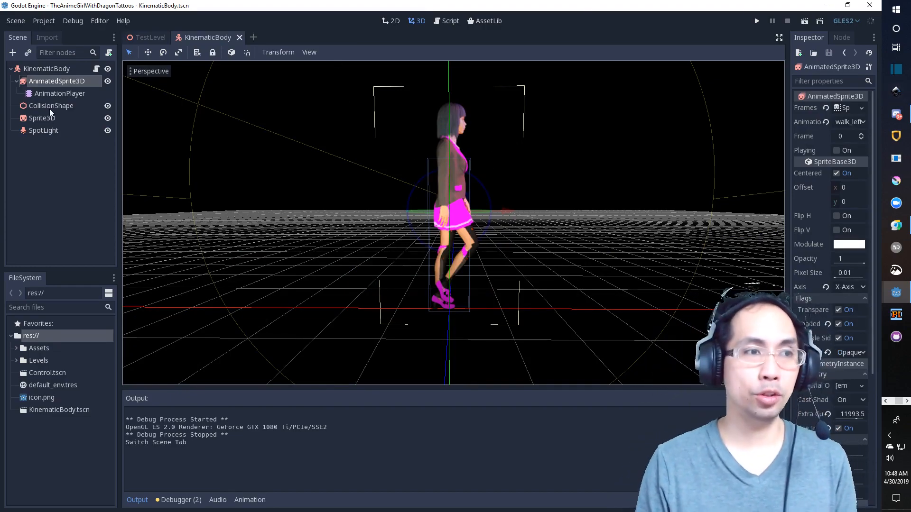
{"action": "left_click", "coordinate": [61, 94]}
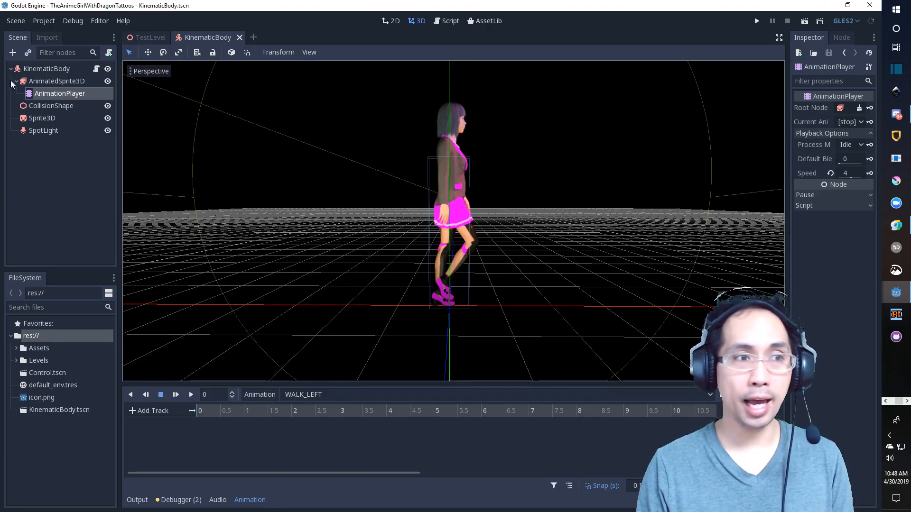
{"action": "left_click", "coordinate": [31, 82]}
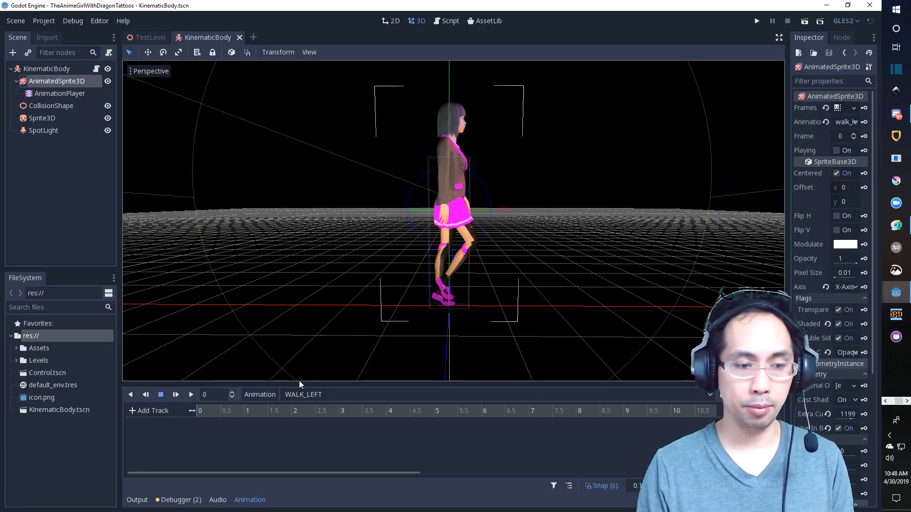
{"action": "left_click", "coordinate": [846, 124]}
{"action": "left_click", "coordinate": [810, 126]}
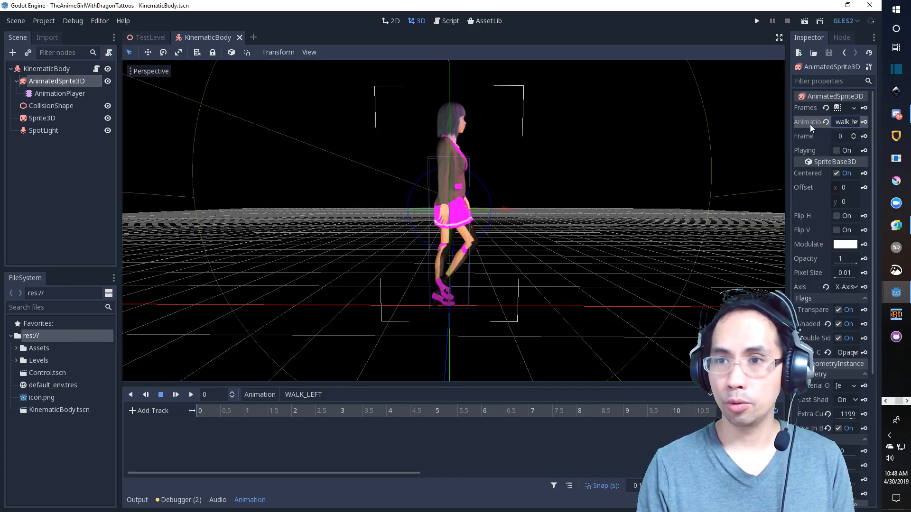
{"action": "left_click", "coordinate": [838, 108]}
{"action": "scroll", "coordinate": [465, 382], "scroll_direction": "down", "scroll_amount": 1}
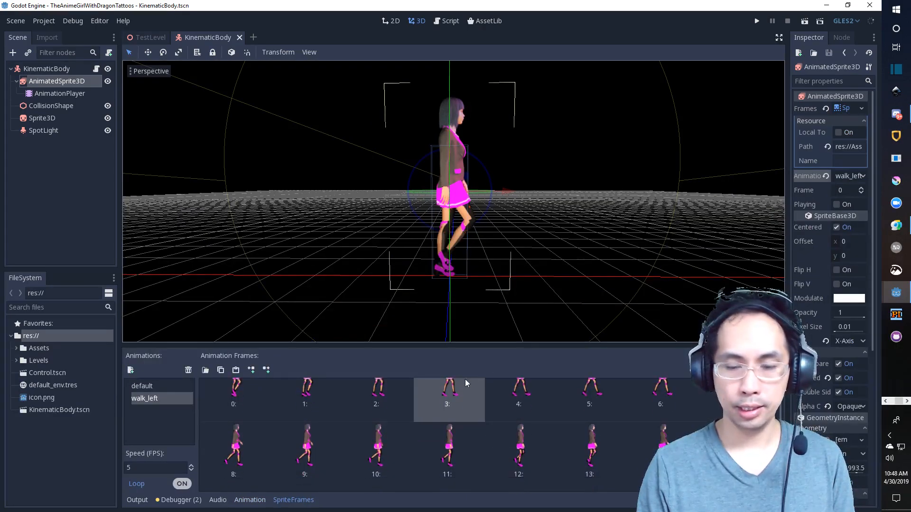
View the walk render images in res://Assets/Walk2Test that can be added as frames, without loading any.
{"action": "left_click", "coordinate": [205, 370]}
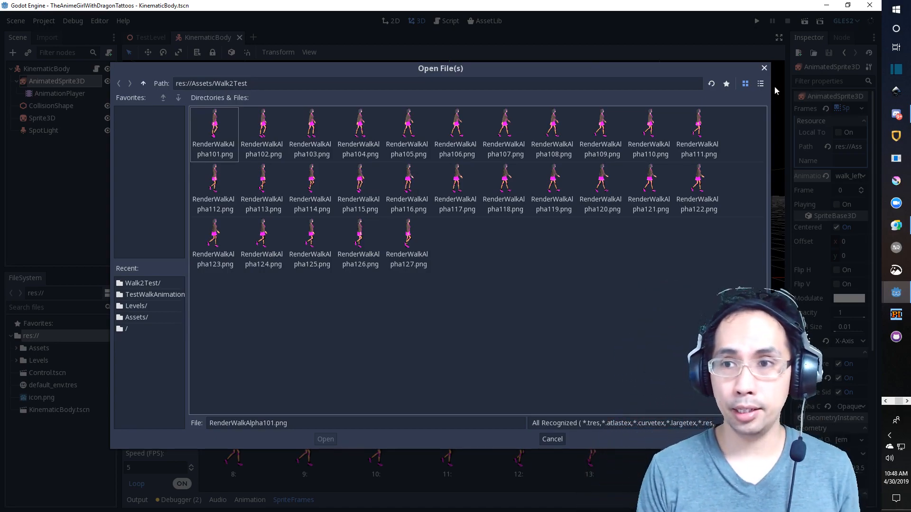
{"action": "left_click", "coordinate": [764, 69]}
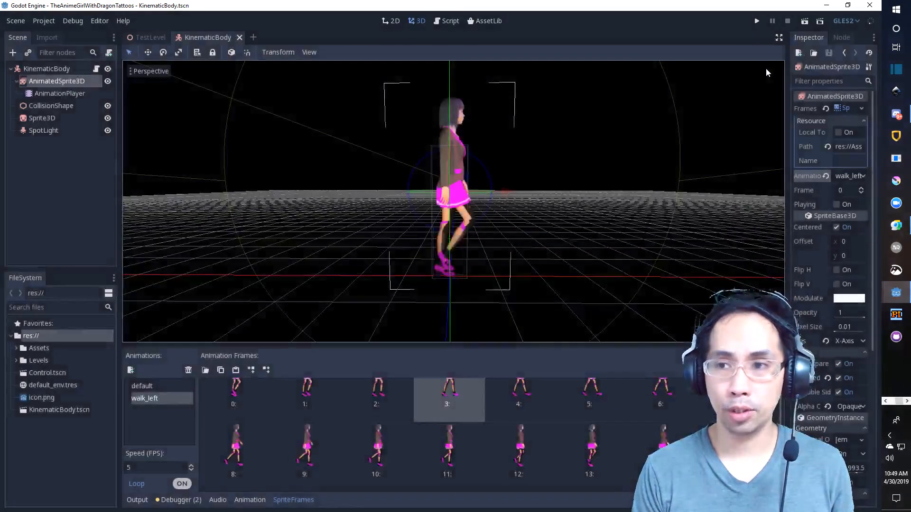
{"action": "scroll", "coordinate": [241, 442], "scroll_direction": "up", "scroll_amount": 2}
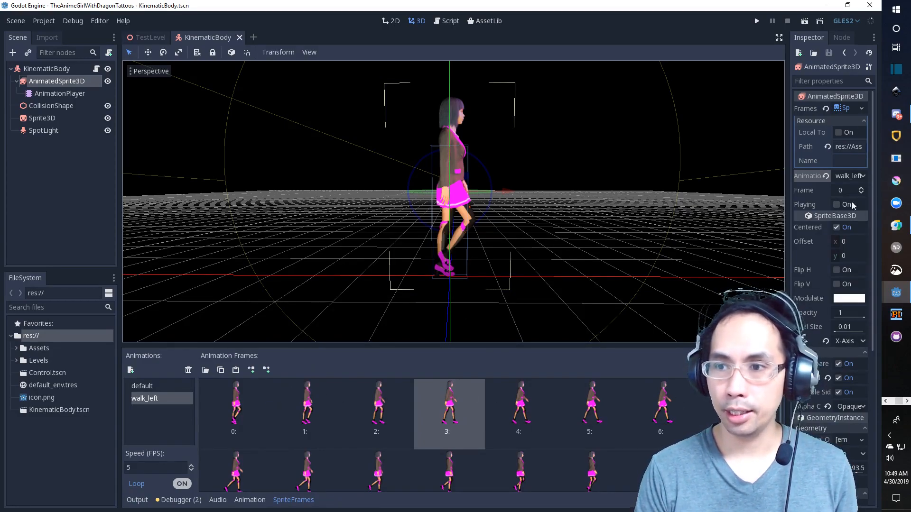
Step the AnimatedSprite3D's Frame value forward and back to 0, and look at the AnimationPlayer's properties.
{"action": "left_click", "coordinate": [861, 188]}
{"action": "left_click_drag", "start_coordinate": [862, 190], "coordinate": [861, 192]}
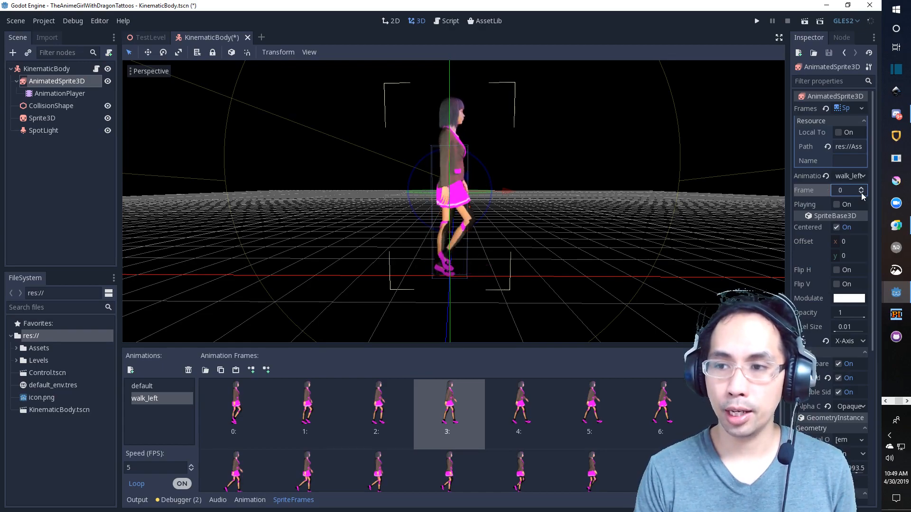
{"action": "left_click", "coordinate": [53, 93]}
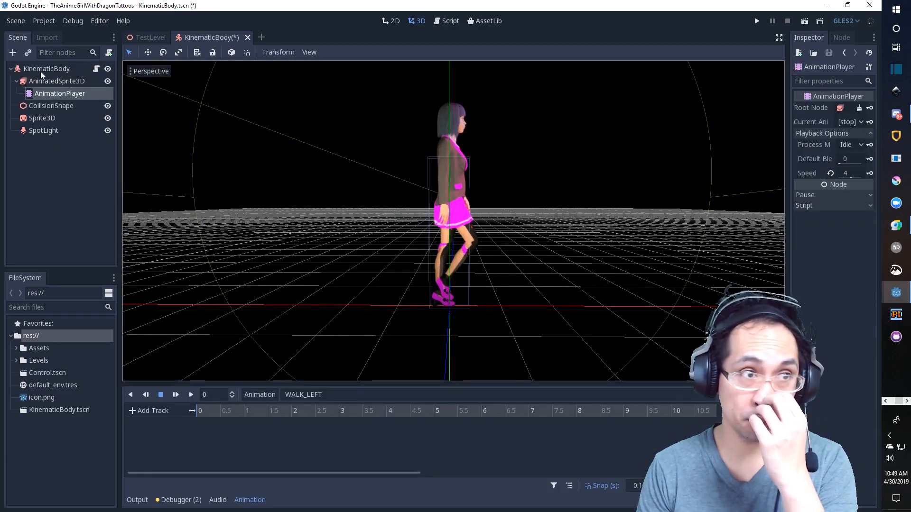
{"action": "left_click", "coordinate": [58, 82]}
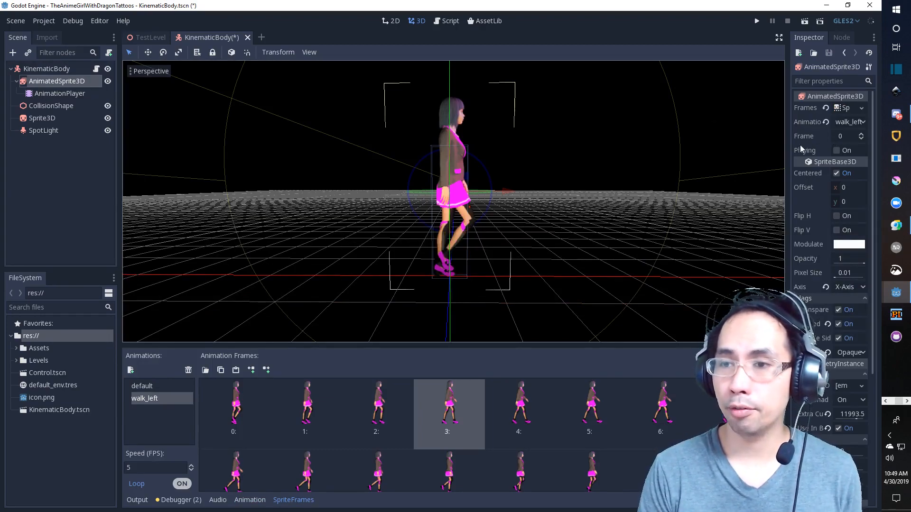
Widen the Inspector area and check which animations are available for the AnimatedSprite3D.
{"action": "left_click_drag", "start_coordinate": [786, 148], "coordinate": [543, 169]}
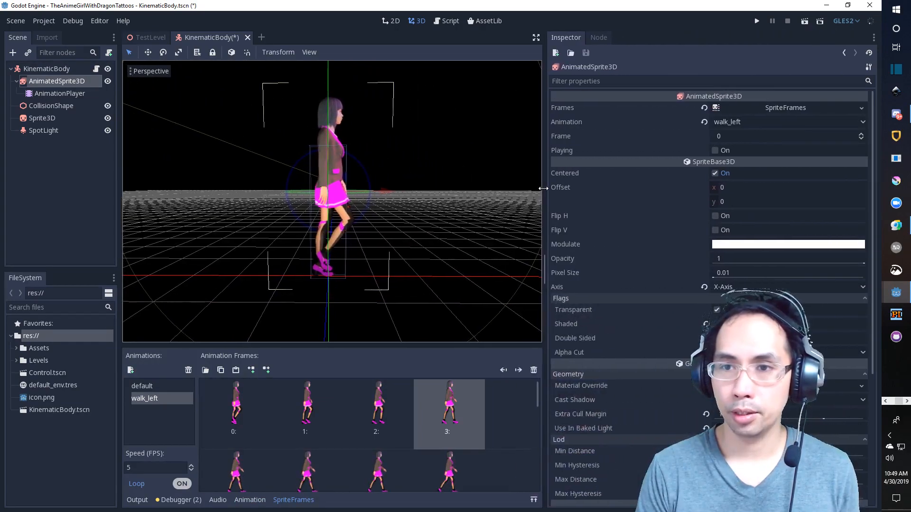
{"action": "left_click", "coordinate": [736, 121]}
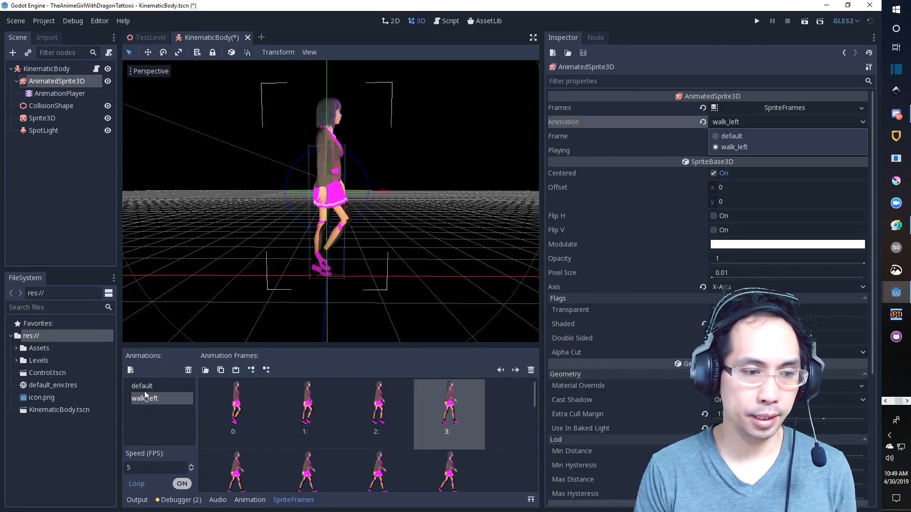
{"action": "left_click", "coordinate": [769, 122]}
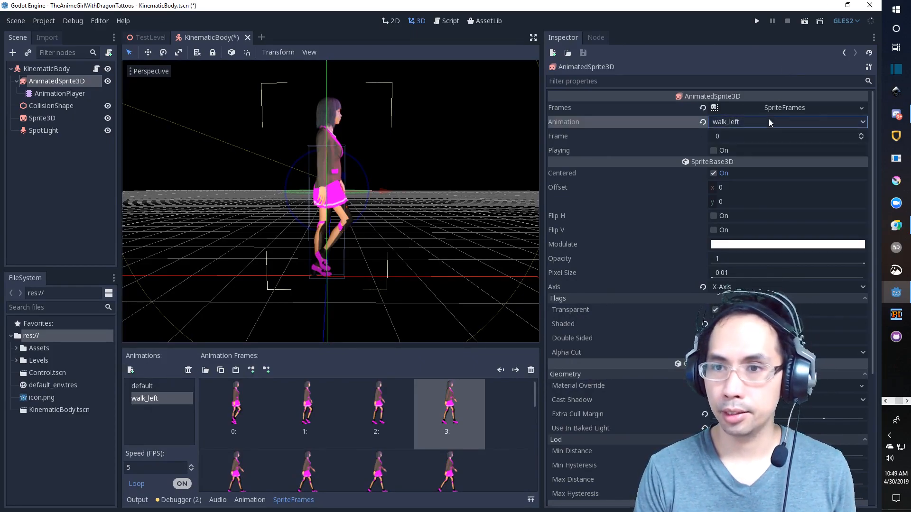
Key the AnimatedSprite3D's Animation property, set to walk_left, on a new track in the WALK_LEFT animation.
{"action": "left_click", "coordinate": [45, 94]}
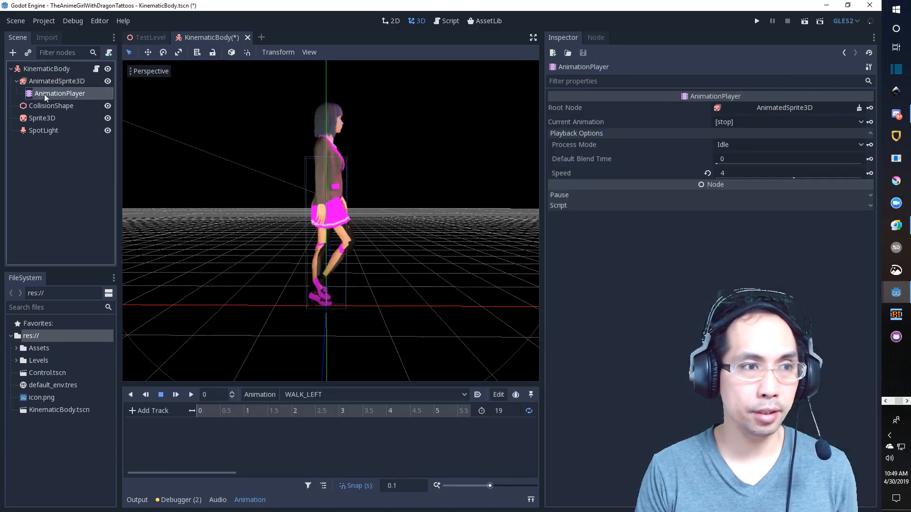
{"action": "left_click", "coordinate": [53, 84]}
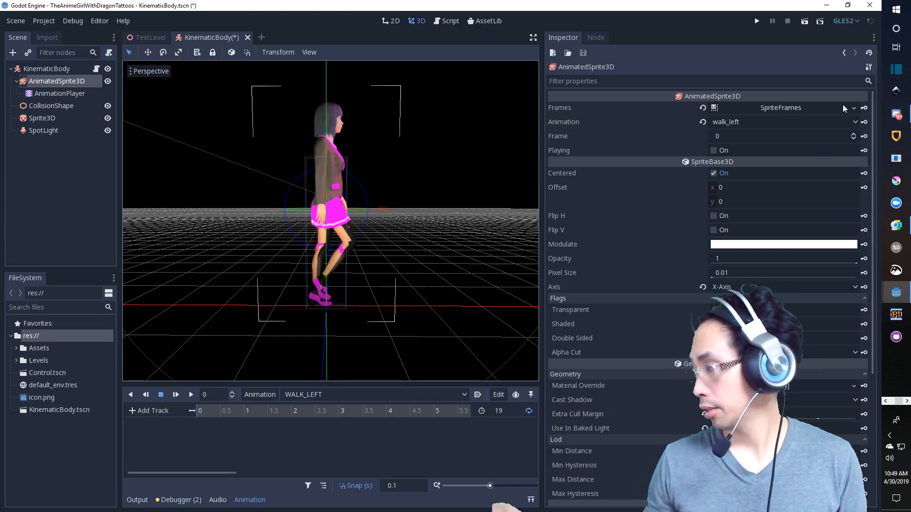
{"action": "left_click", "coordinate": [865, 122]}
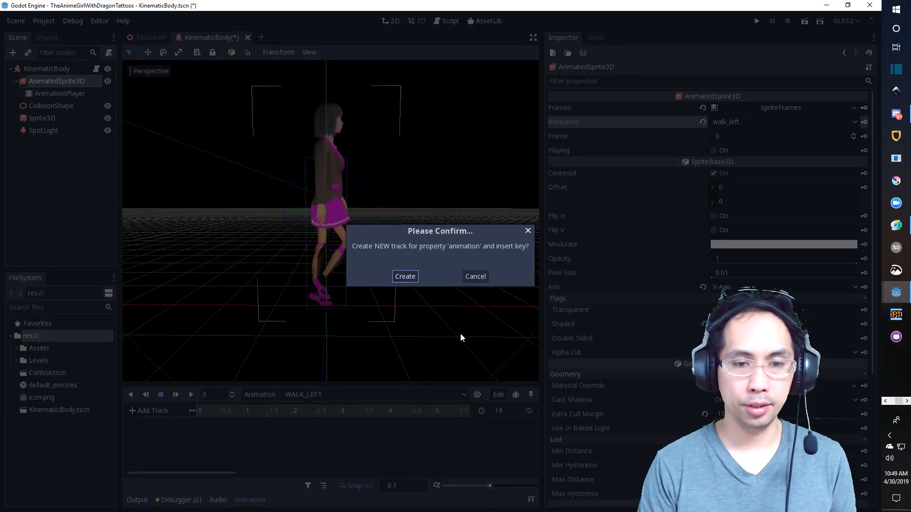
{"action": "left_click", "coordinate": [405, 277]}
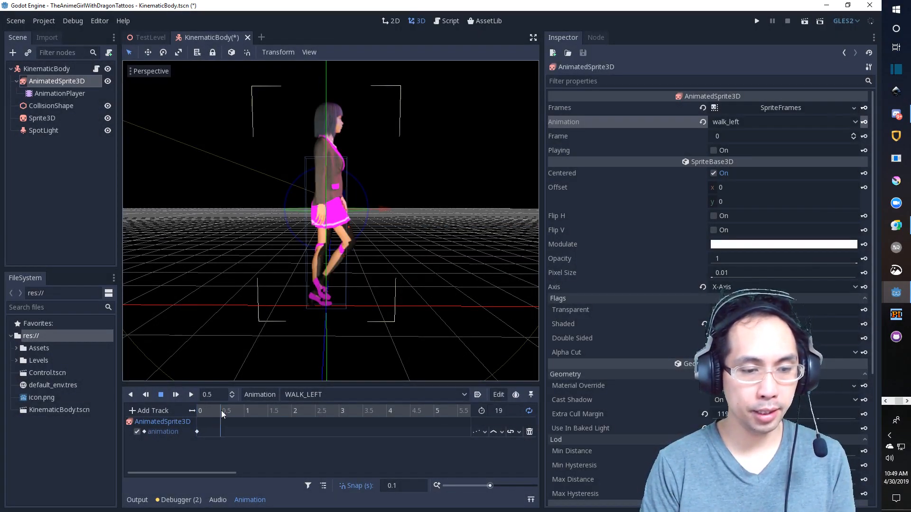
Set the AnimatedSprite3D's Frame to 1, try keying it on a new track at 0.5 seconds, and undo that track.
{"action": "left_click", "coordinate": [864, 122]}
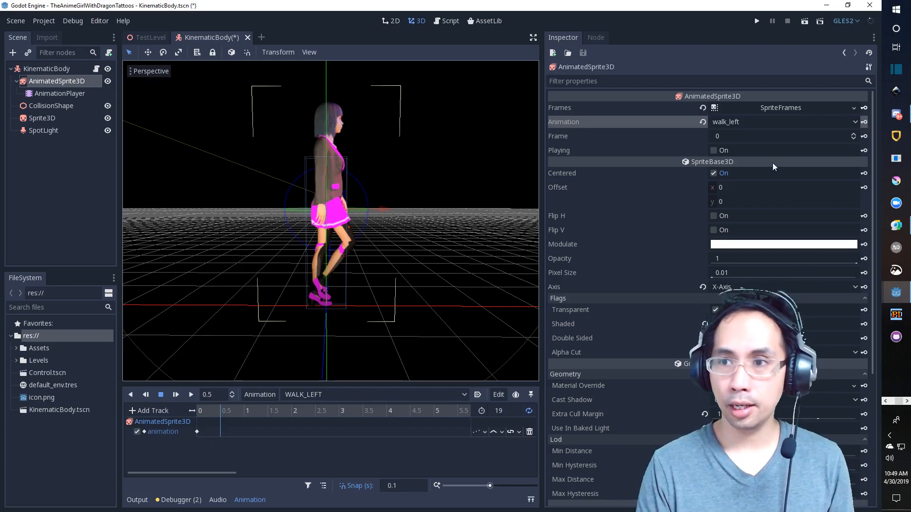
{"action": "left_click", "coordinate": [853, 134]}
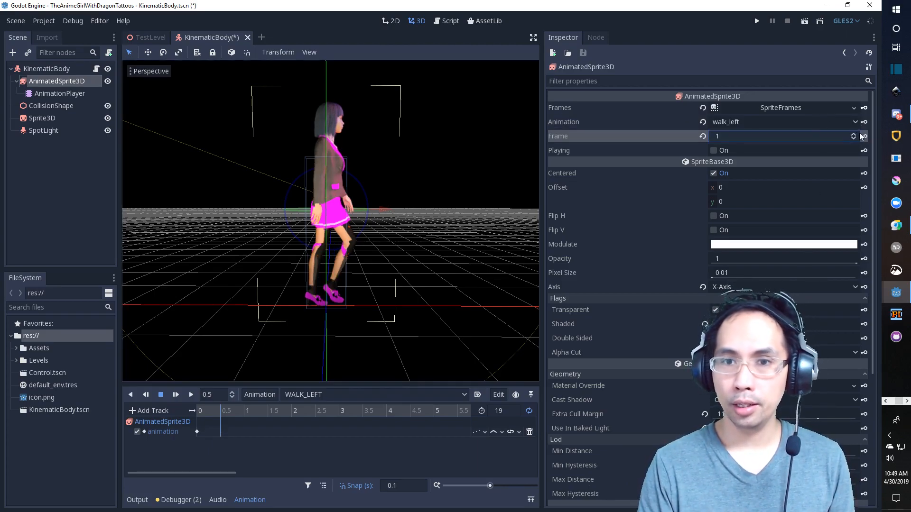
{"action": "left_click", "coordinate": [864, 136]}
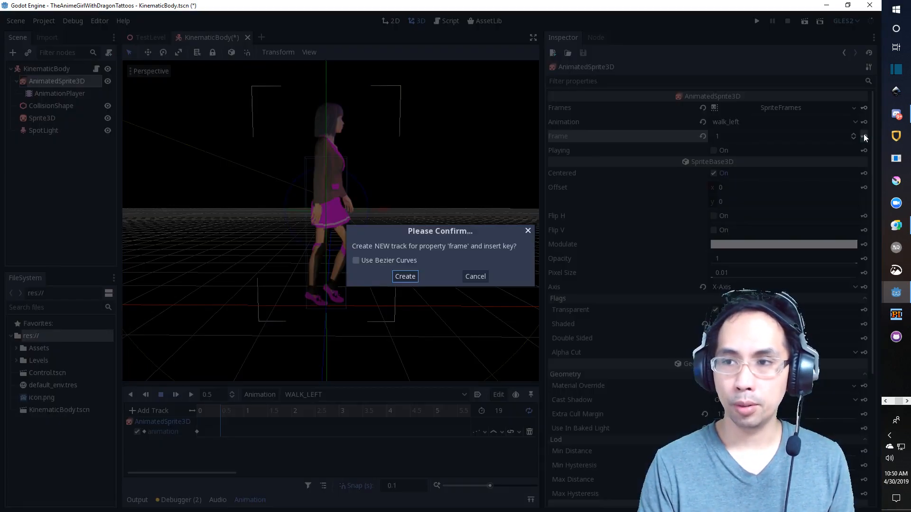
{"action": "left_click", "coordinate": [414, 278]}
{"action": "key", "text": "ctrl+z"}
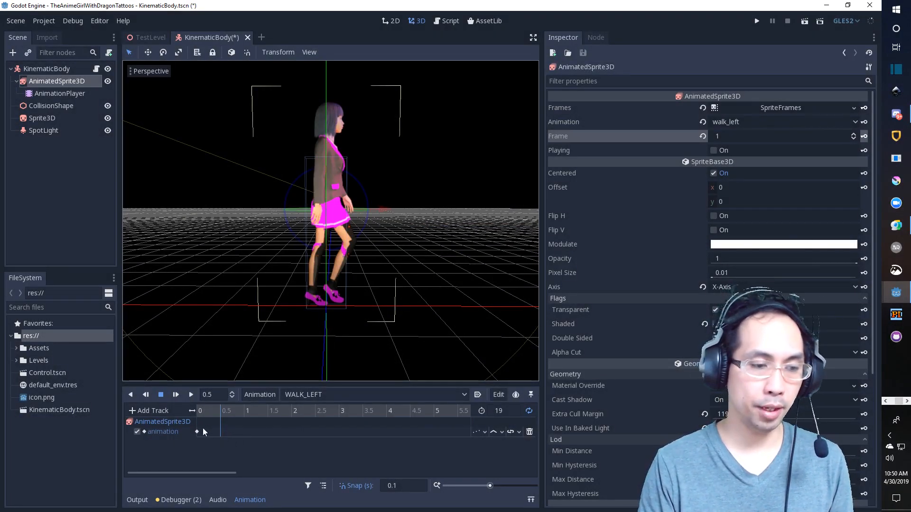
Delete the animation property track from the WALK_LEFT animation.
{"action": "double_click", "coordinate": [176, 433]}
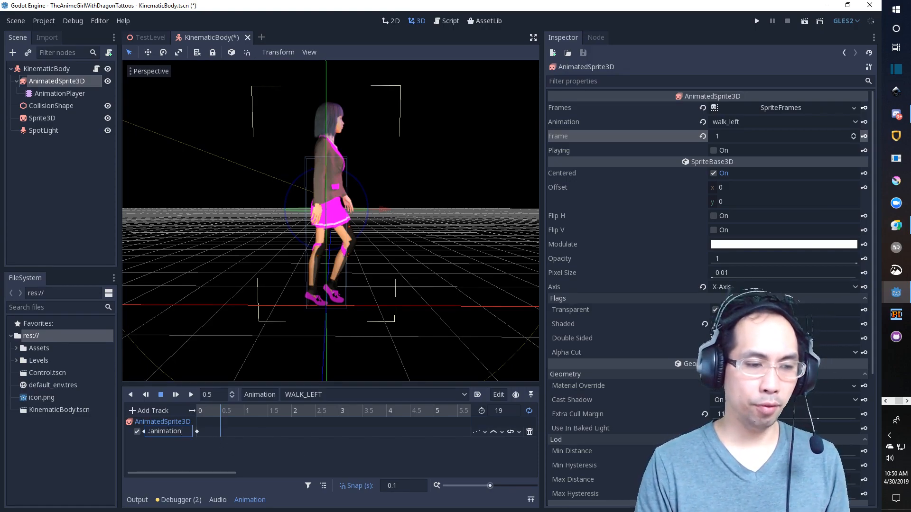
{"action": "left_click", "coordinate": [530, 432]}
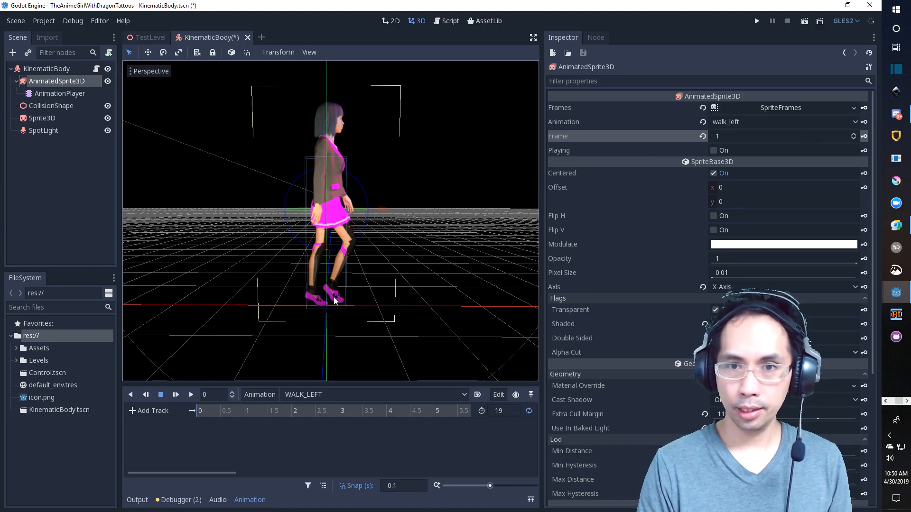
{"action": "left_click", "coordinate": [863, 136]}
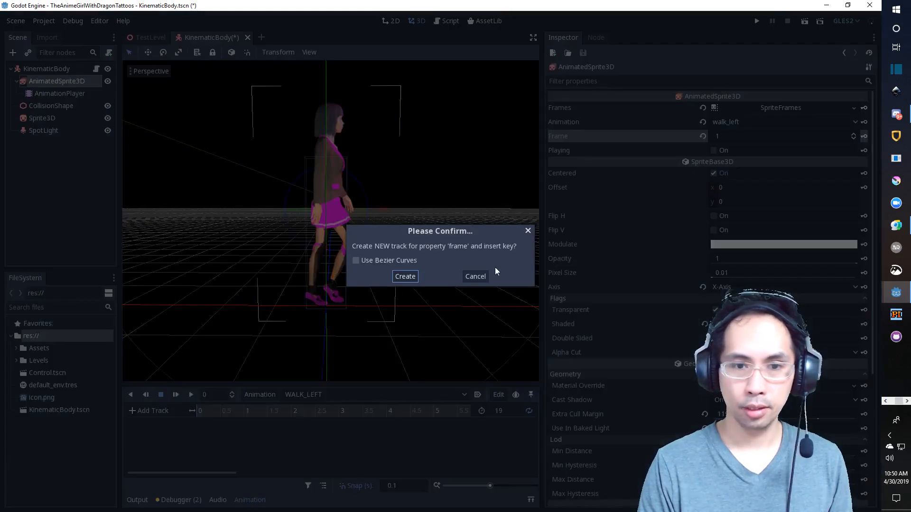
{"action": "left_click", "coordinate": [409, 279]}
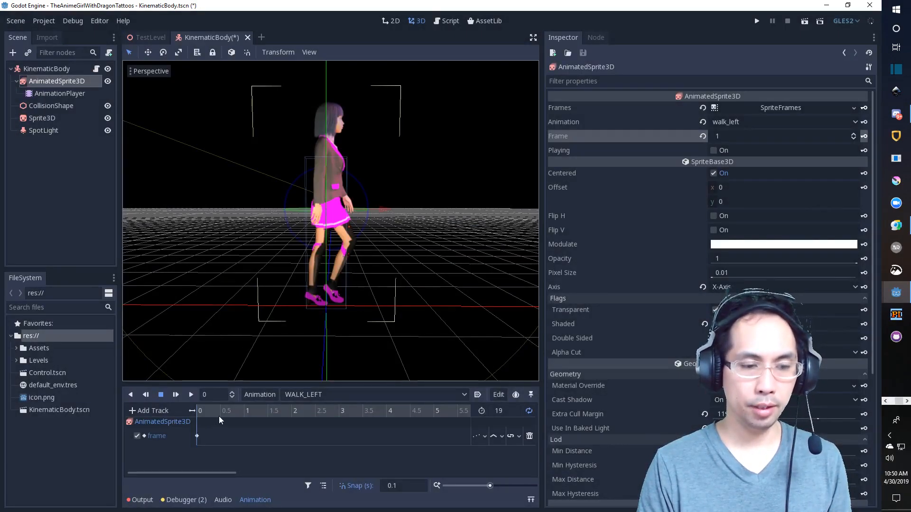
{"action": "left_click", "coordinate": [853, 133]}
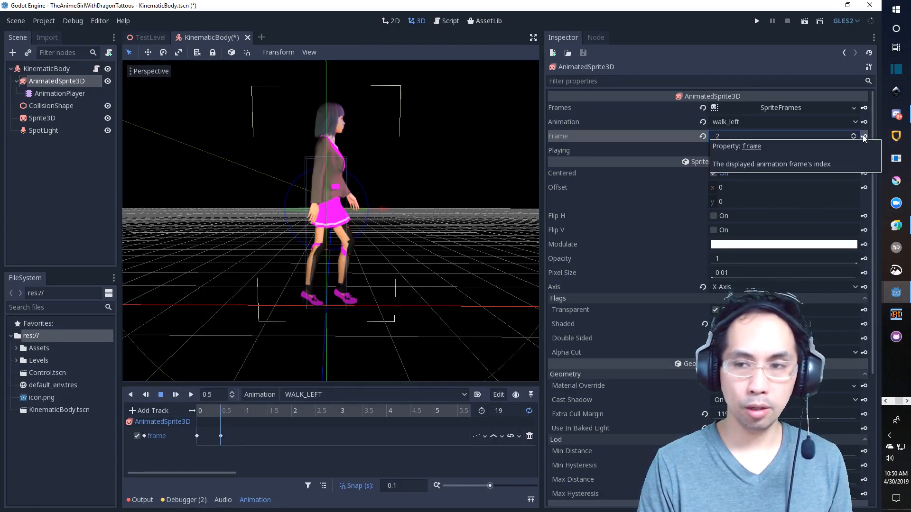
{"action": "key", "text": "ctrl+z"}
{"action": "key", "text": "ctrl+z"}
{"action": "key", "text": "ctrl+z"}
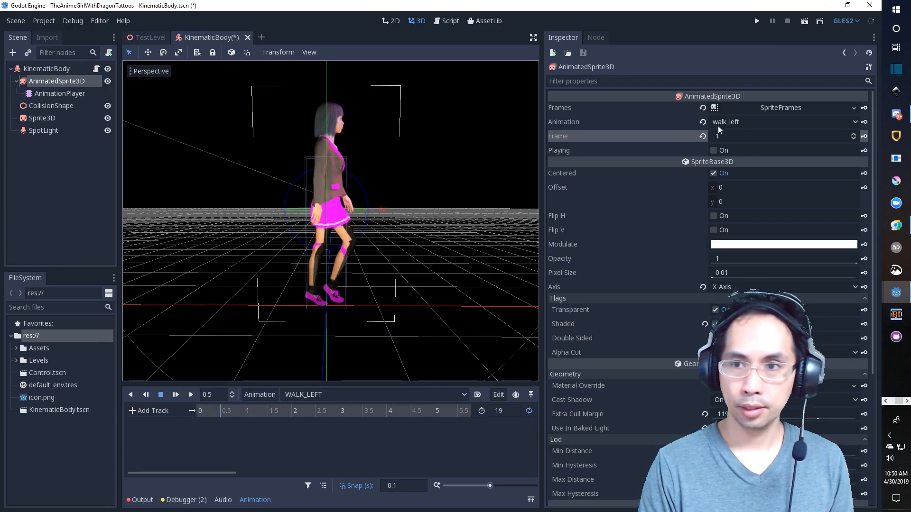
Set the AnimatedSprite3D's Frame to 0 and key it at 0 seconds on a new frame track in WALK_LEFT.
{"action": "left_click", "coordinate": [854, 138]}
{"action": "left_click", "coordinate": [864, 136]}
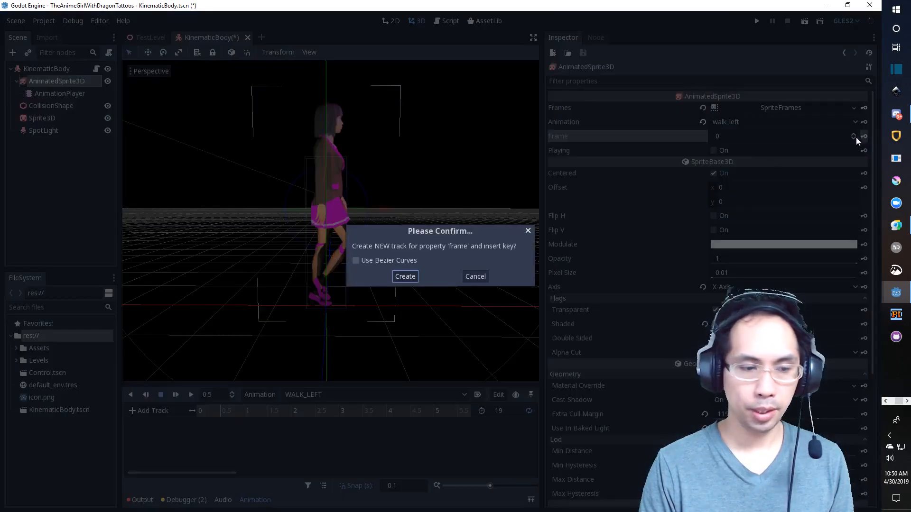
{"action": "left_click", "coordinate": [412, 276]}
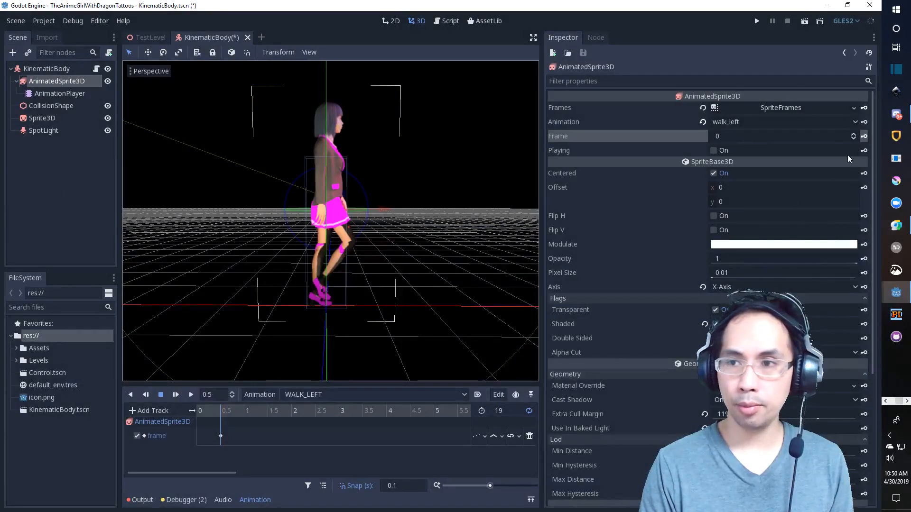
{"action": "key", "text": "ctrl+z"}
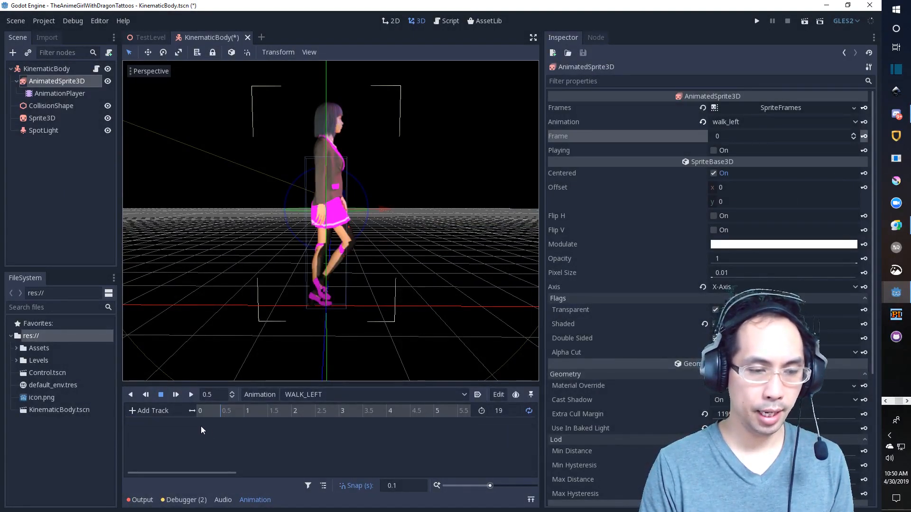
{"action": "left_click", "coordinate": [198, 414]}
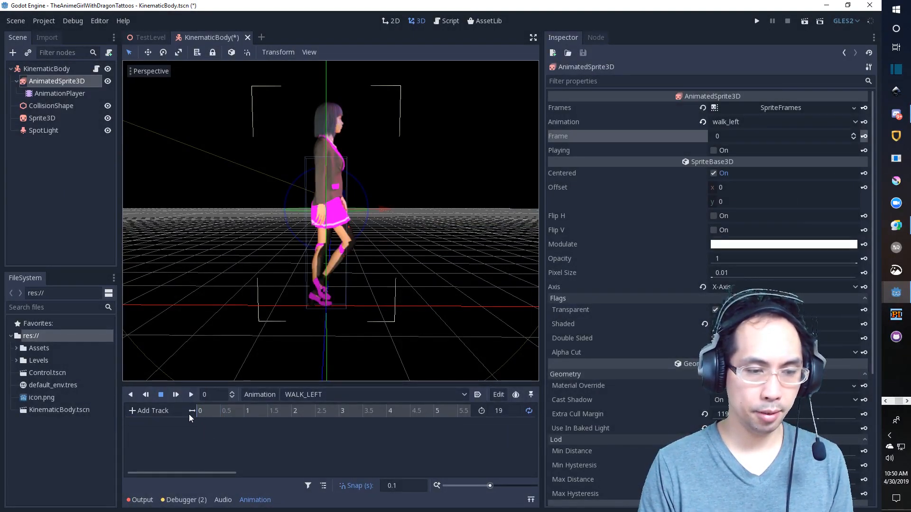
{"action": "left_click", "coordinate": [864, 136]}
{"action": "left_click", "coordinate": [408, 275]}
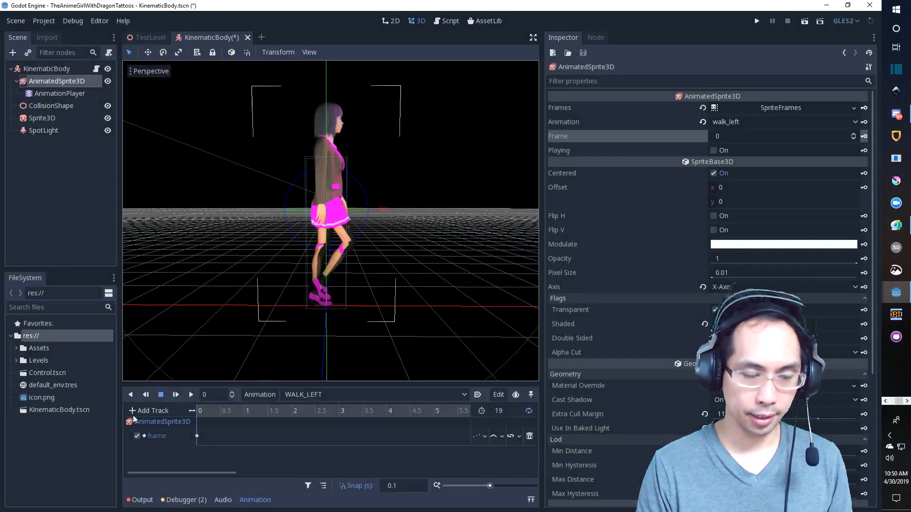
Key Frame 1 at 0.5 seconds and Frame 2 at 1 second on the WALK_LEFT frame track.
{"action": "left_click", "coordinate": [222, 411]}
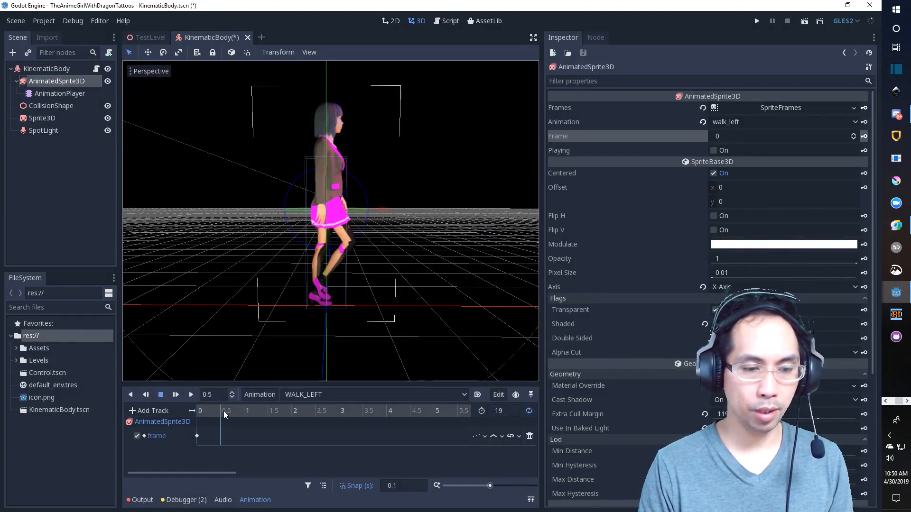
{"action": "left_click", "coordinate": [863, 137]}
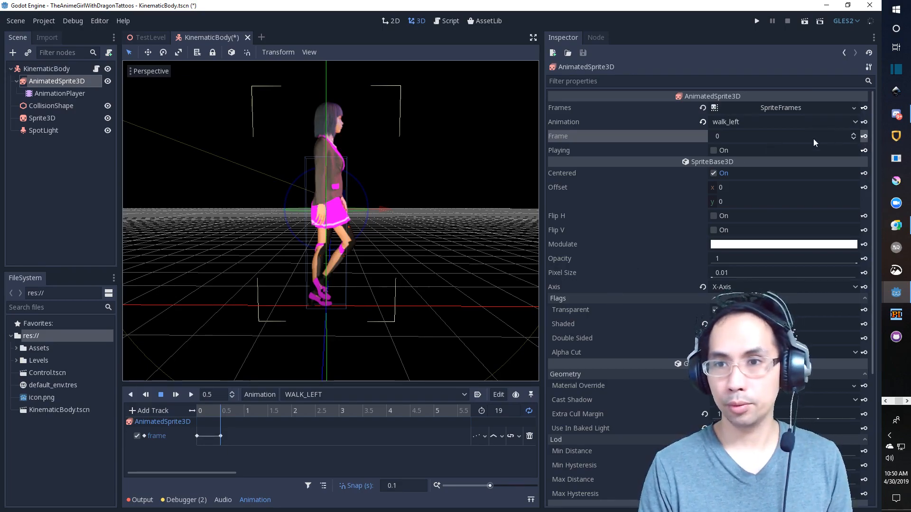
{"action": "left_click", "coordinate": [853, 134]}
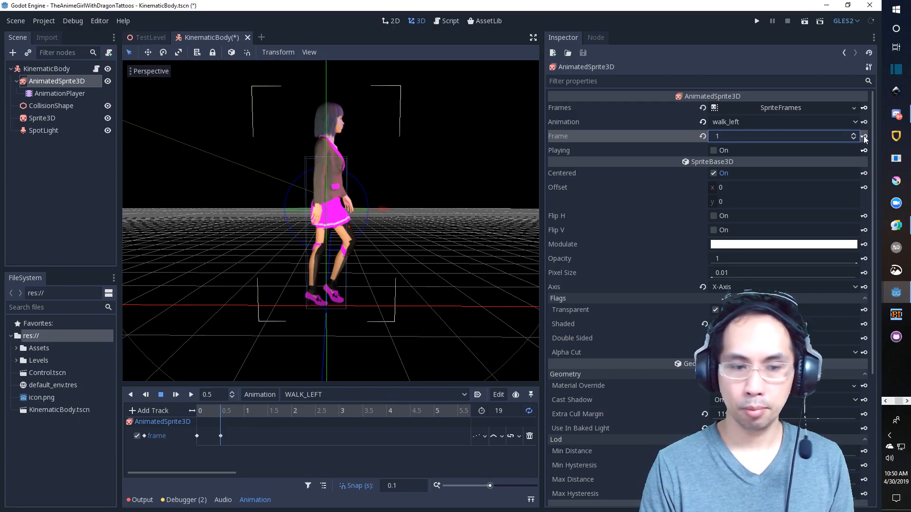
{"action": "left_click", "coordinate": [864, 136]}
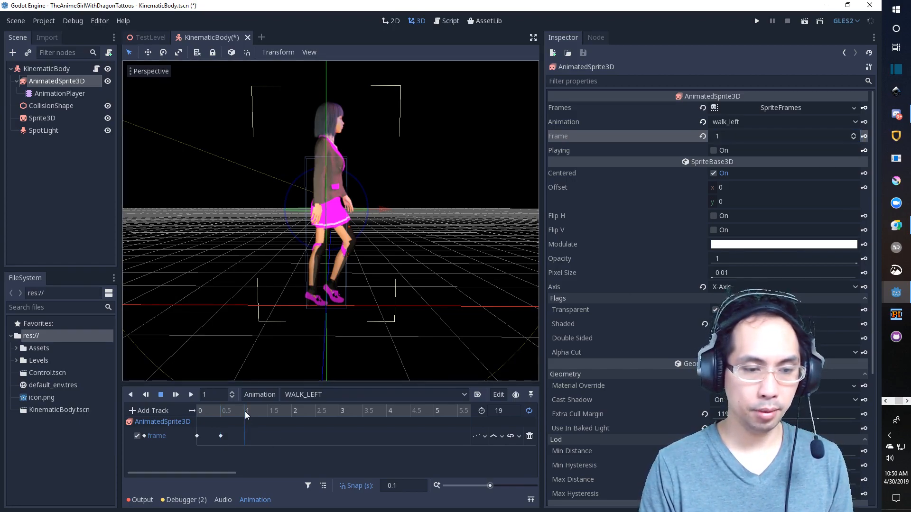
{"action": "left_click", "coordinate": [853, 134]}
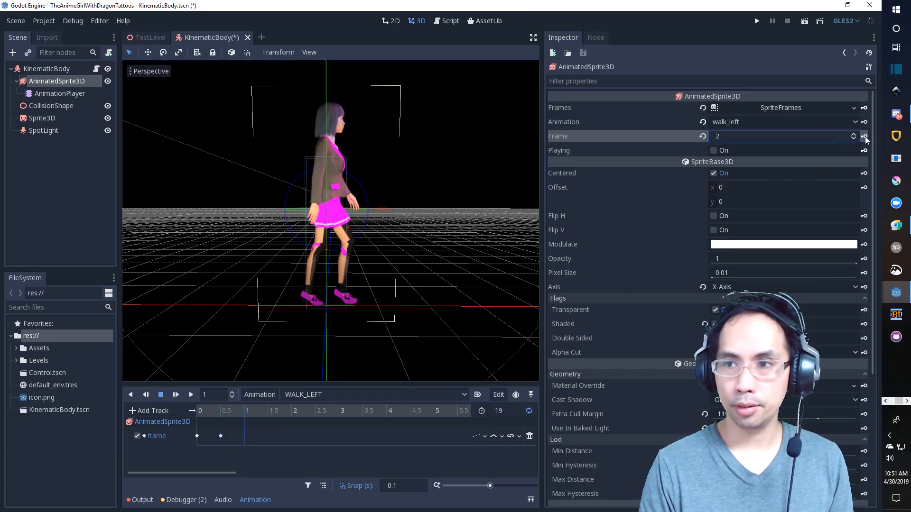
{"action": "left_click", "coordinate": [864, 136]}
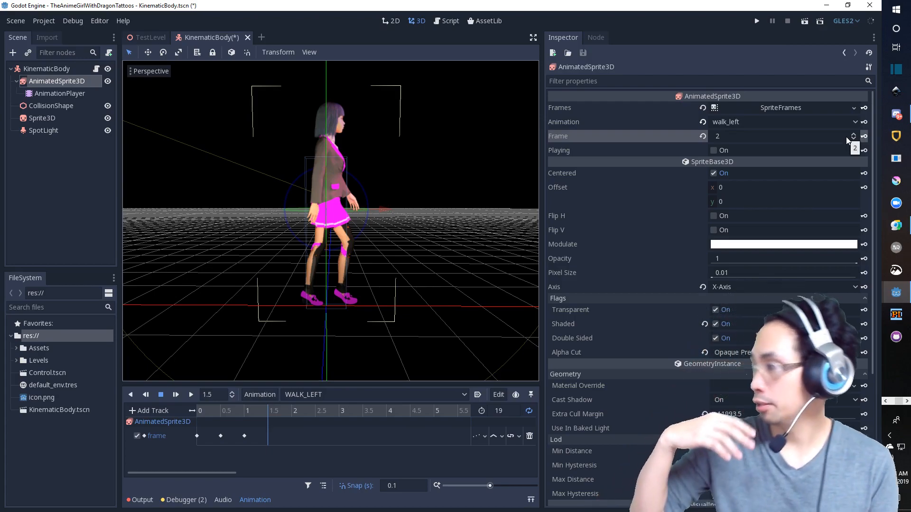
Key Frames 3, 4 and 5 at 1.5, 2 and 2.5 seconds on the frame track.
{"action": "mouse_move", "coordinate": [290, 413]}
{"action": "left_mouse_down"}
{"action": "mouse_move", "coordinate": [195, 416]}
{"action": "mouse_move", "coordinate": [294, 406]}
{"action": "mouse_move", "coordinate": [195, 417]}
{"action": "mouse_move", "coordinate": [294, 425]}
{"action": "mouse_move", "coordinate": [194, 422]}
{"action": "mouse_move", "coordinate": [302, 415]}
{"action": "left_mouse_up"}
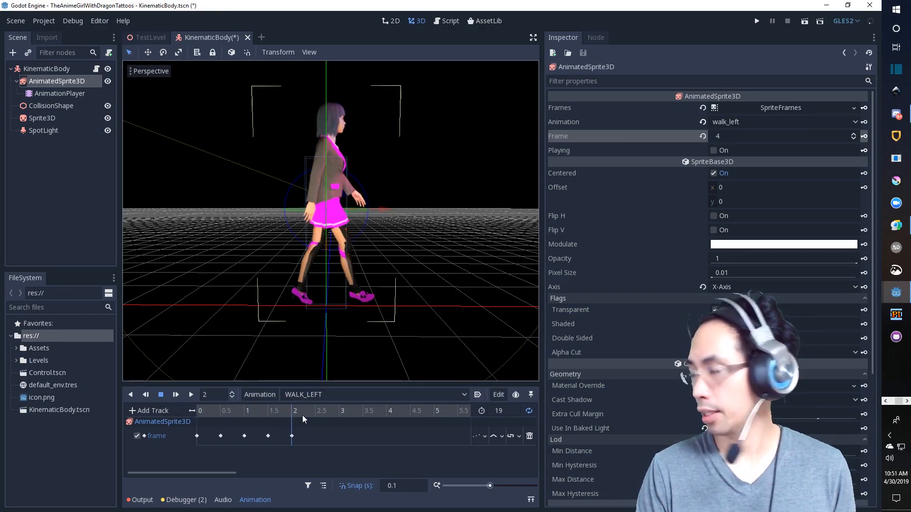
{"action": "left_click", "coordinate": [315, 412]}
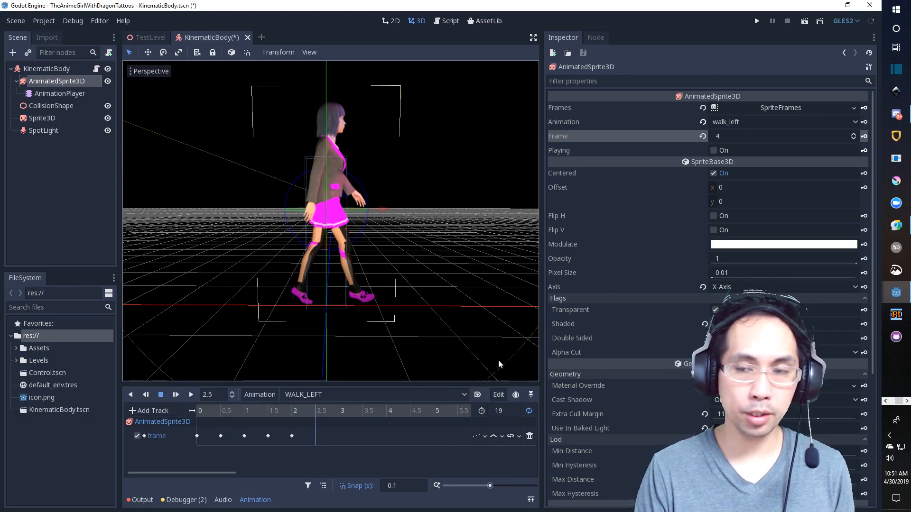
{"action": "left_click", "coordinate": [853, 135]}
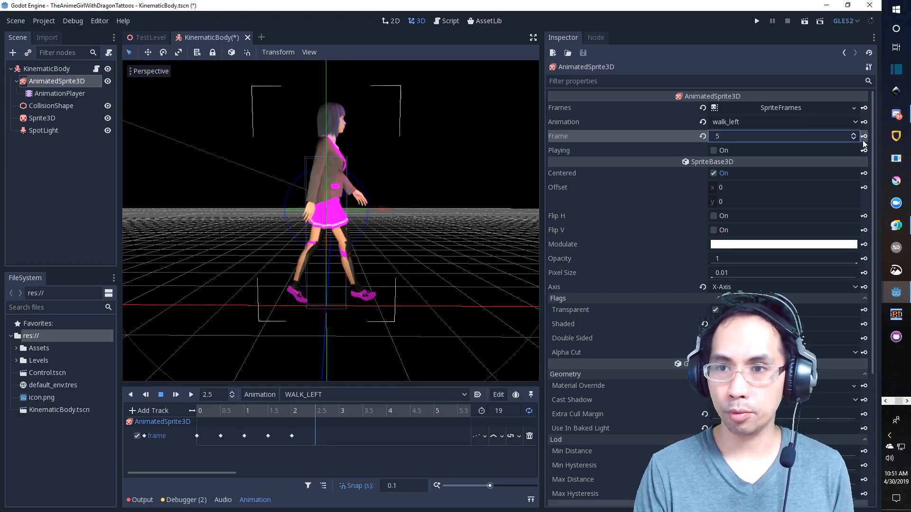
{"action": "left_click", "coordinate": [864, 137]}
Key Frames 6 through 9 at 0.5-second intervals from 3 to 4.5 seconds on the frame track.
{"action": "left_click", "coordinate": [339, 412]}
{"action": "left_click", "coordinate": [864, 136]}
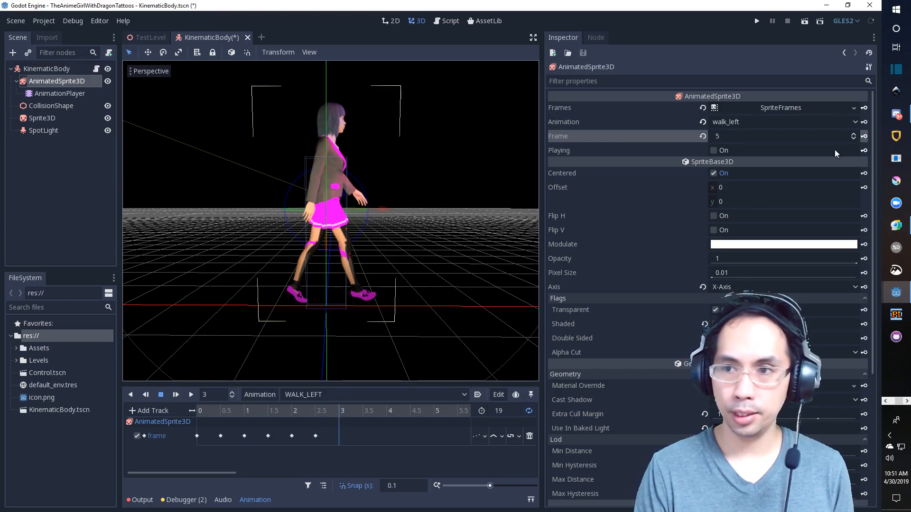
{"action": "left_click", "coordinate": [854, 135]}
{"action": "left_click", "coordinate": [864, 136]}
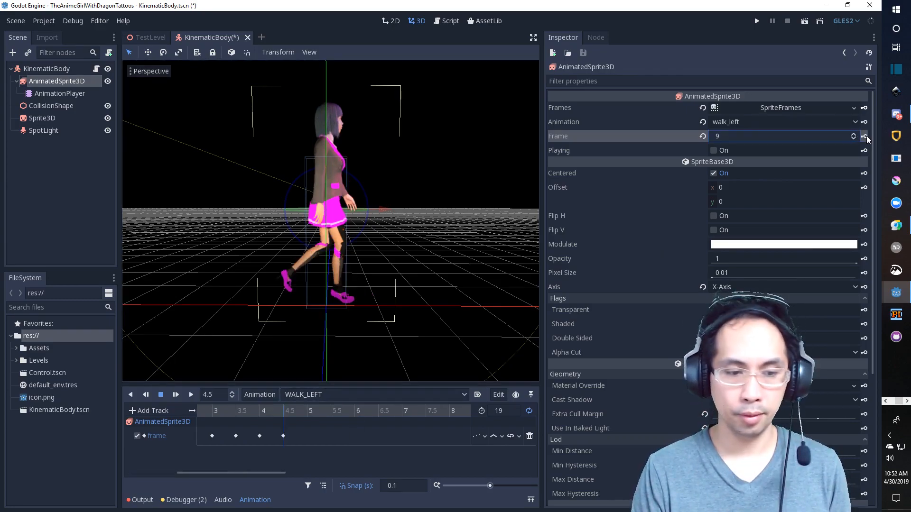
Set the AnimatedSprite3D's Frame to 10 and key it at 5 seconds on the frame track.
{"action": "left_click_drag", "start_coordinate": [281, 473], "coordinate": [290, 473]}
{"action": "left_click", "coordinate": [277, 412]}
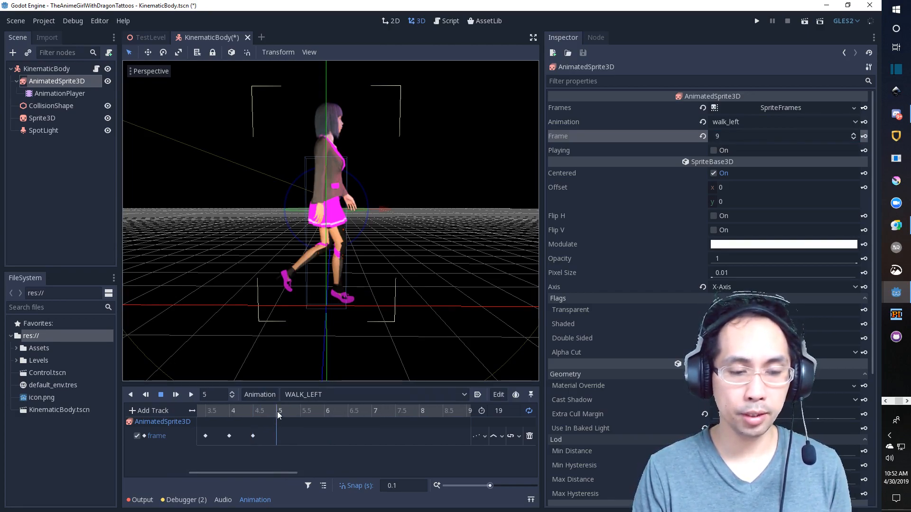
{"action": "left_click", "coordinate": [864, 136]}
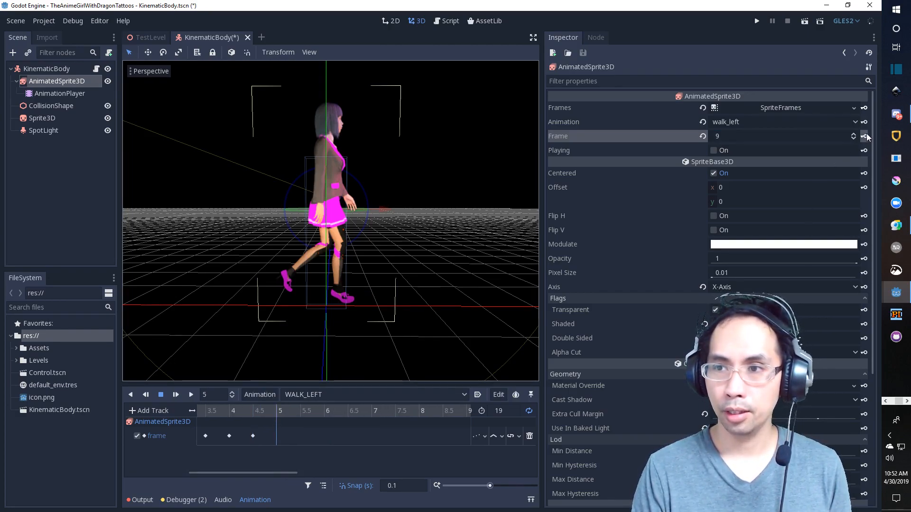
{"action": "key", "text": "ctrl+z"}
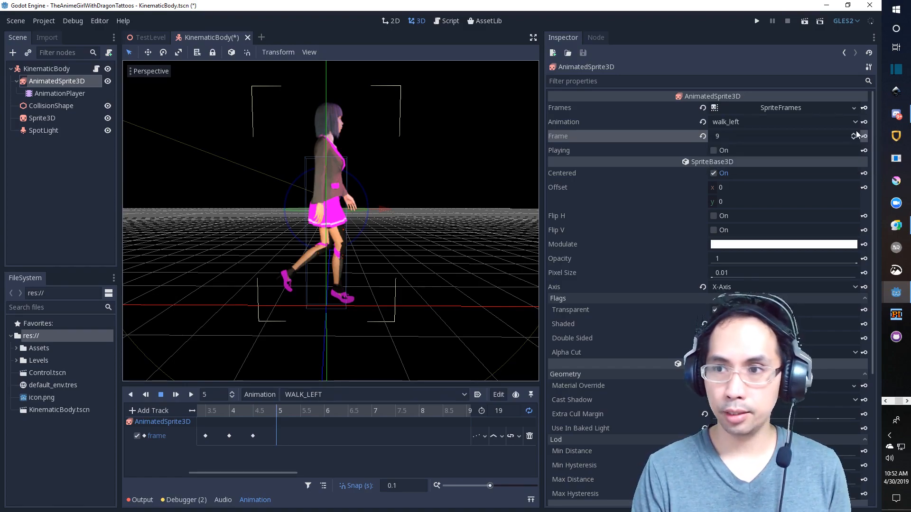
{"action": "left_click", "coordinate": [854, 135]}
{"action": "left_click", "coordinate": [864, 136]}
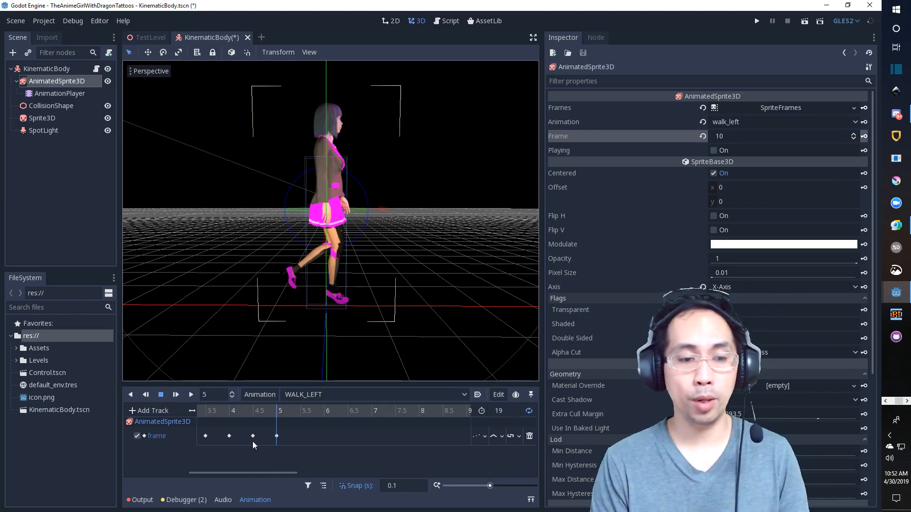
Key Frame 11 at 5.5 seconds and Frame 12 at 6 seconds on the frame track.
{"action": "left_click", "coordinate": [300, 415]}
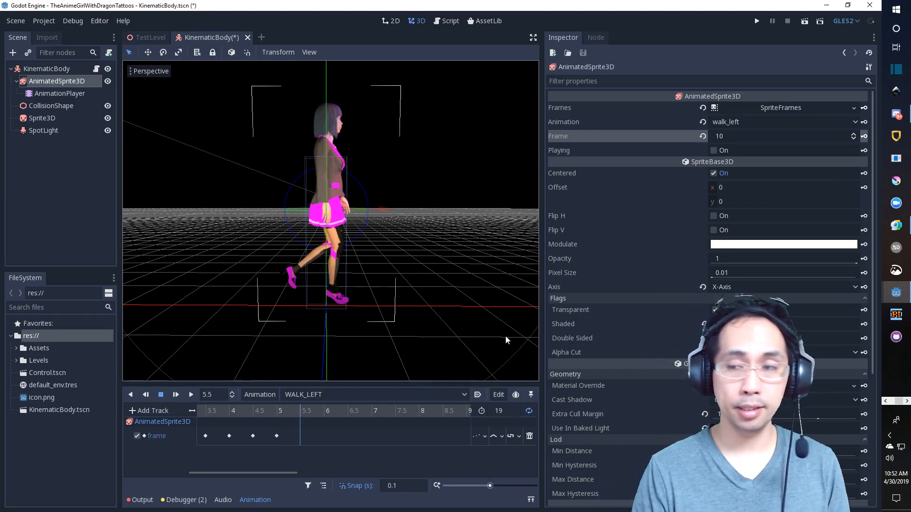
{"action": "left_click", "coordinate": [863, 137]}
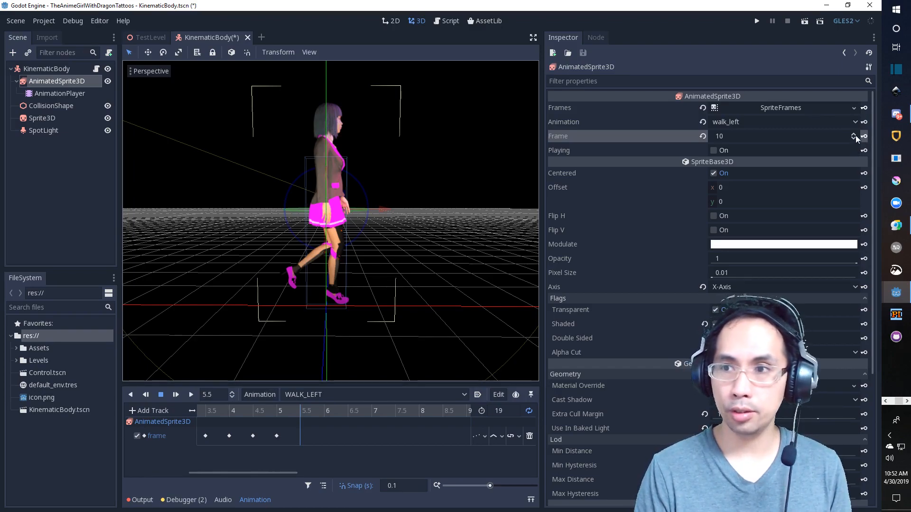
{"action": "left_click", "coordinate": [853, 134]}
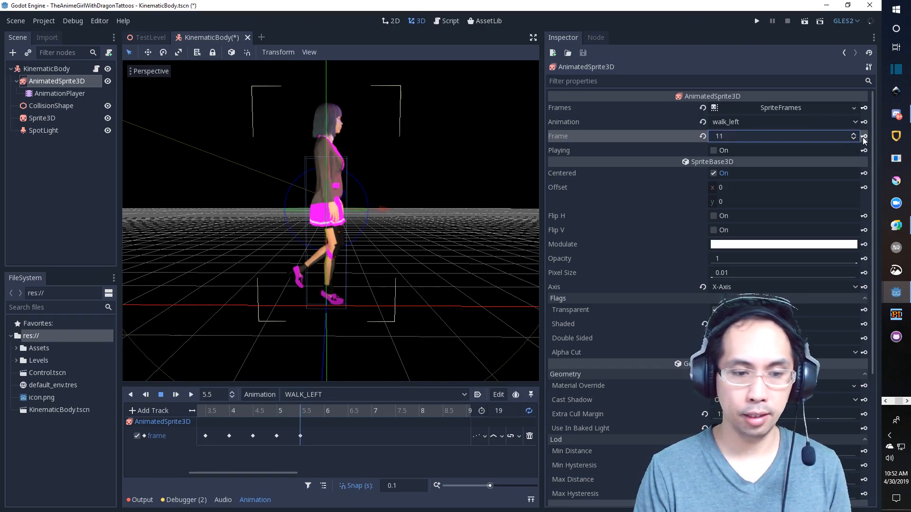
{"action": "left_click", "coordinate": [326, 416]}
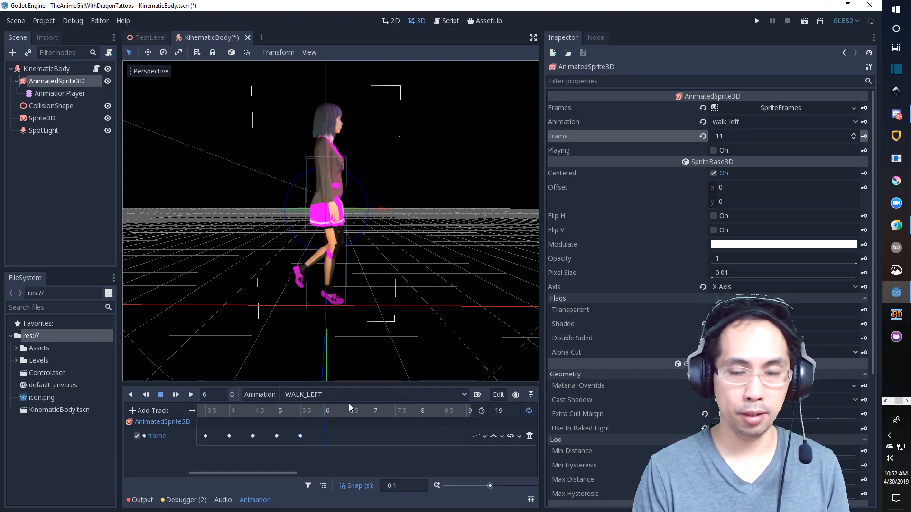
{"action": "left_click", "coordinate": [862, 137]}
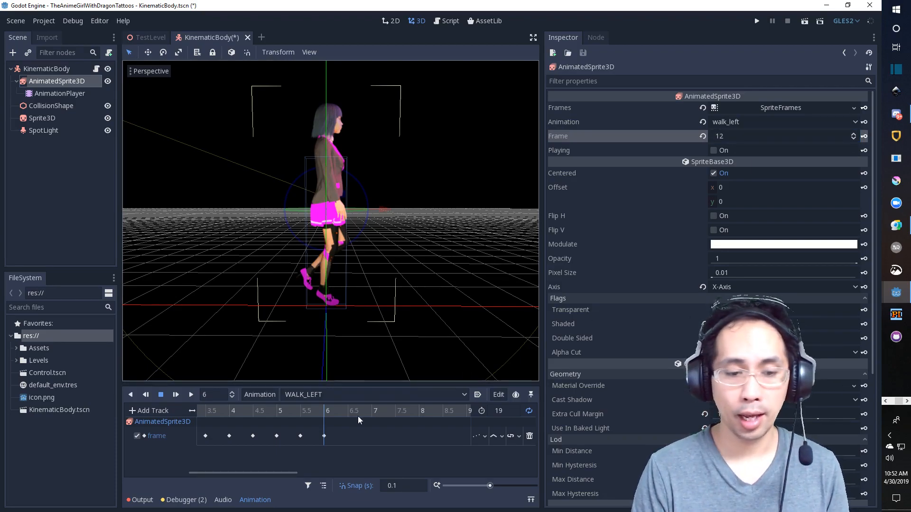
{"action": "left_click", "coordinate": [863, 136]}
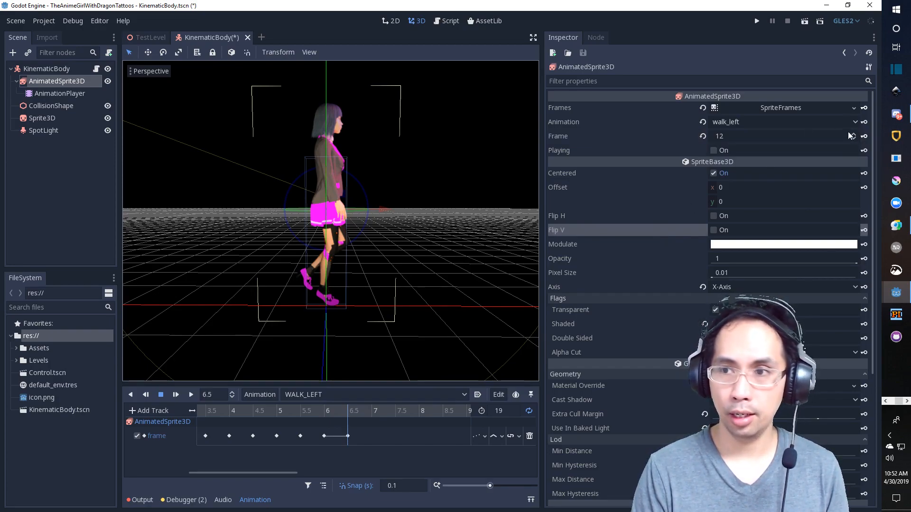
{"action": "left_click", "coordinate": [779, 137]}
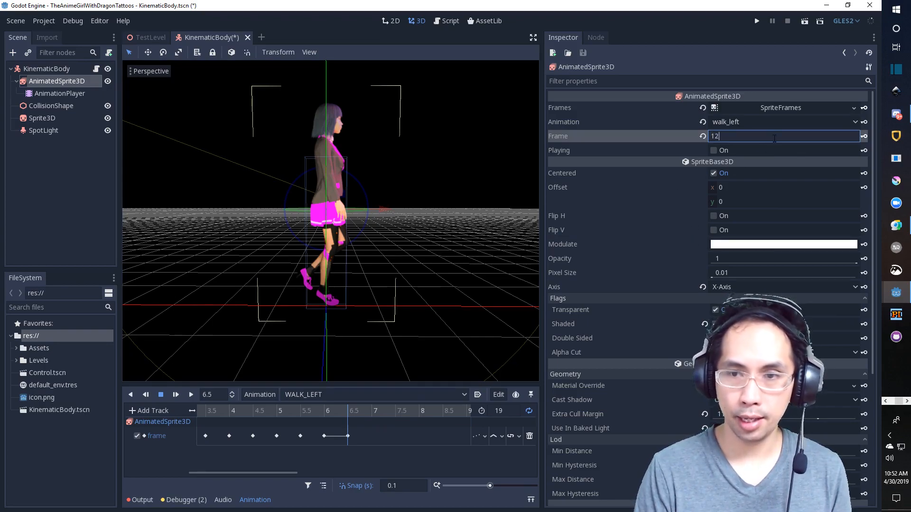
{"action": "left_click", "coordinate": [638, 200]}
{"action": "left_click", "coordinate": [727, 136]}
{"action": "left_click", "coordinate": [657, 141]}
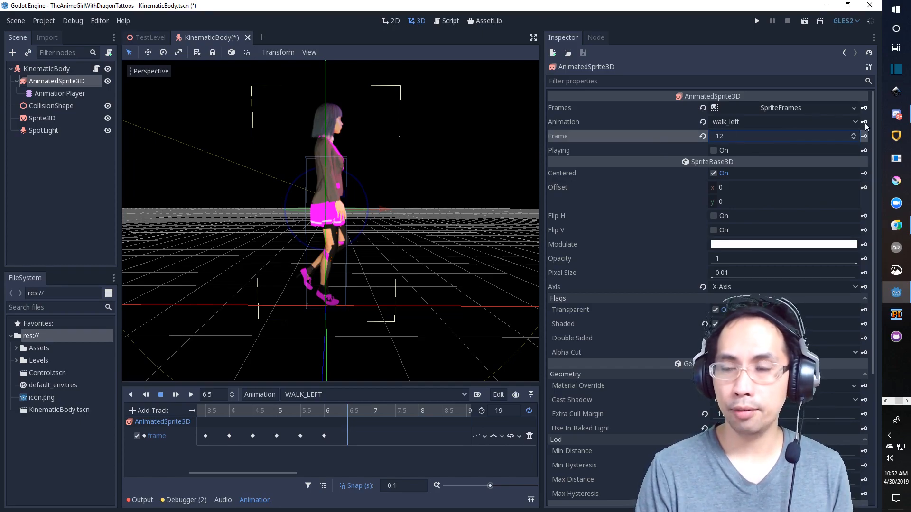
Key Frame 13 at 6.5 seconds on the frame track and move the playhead to 7 seconds.
{"action": "left_click", "coordinate": [854, 134]}
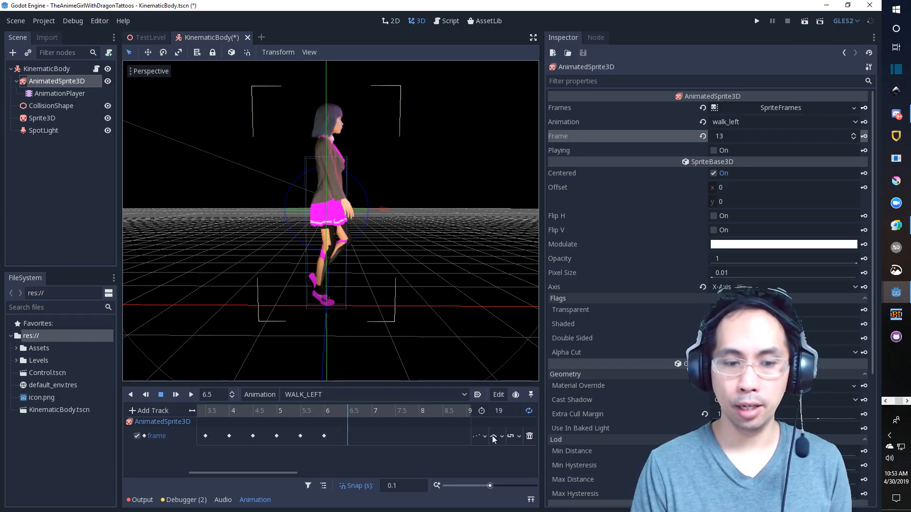
{"action": "left_click_drag", "start_coordinate": [326, 413], "coordinate": [348, 408]}
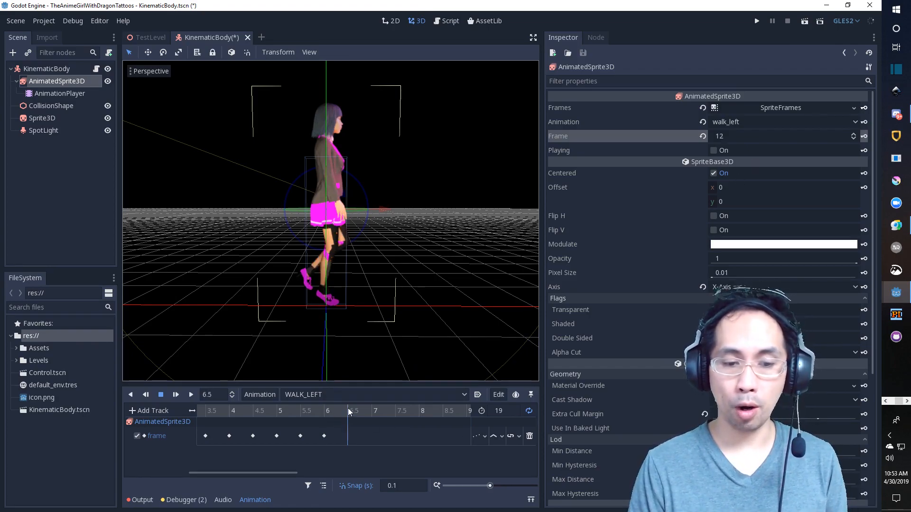
{"action": "left_click", "coordinate": [852, 135]}
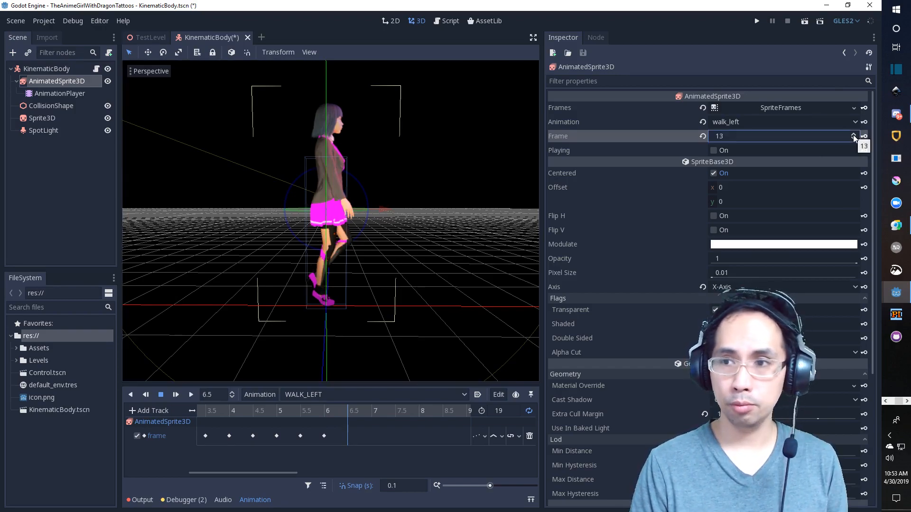
{"action": "left_click", "coordinate": [864, 136]}
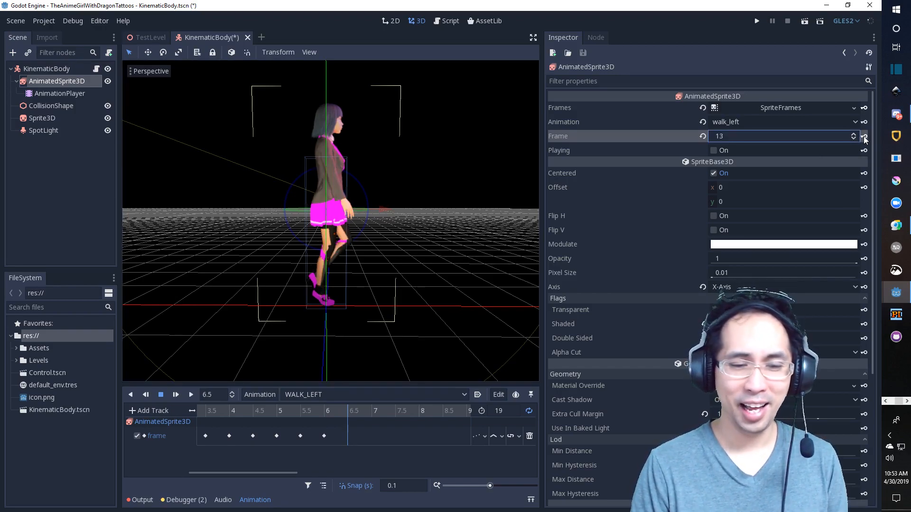
{"action": "left_click_drag", "start_coordinate": [335, 419], "coordinate": [353, 405]}
{"action": "left_click", "coordinate": [374, 408]}
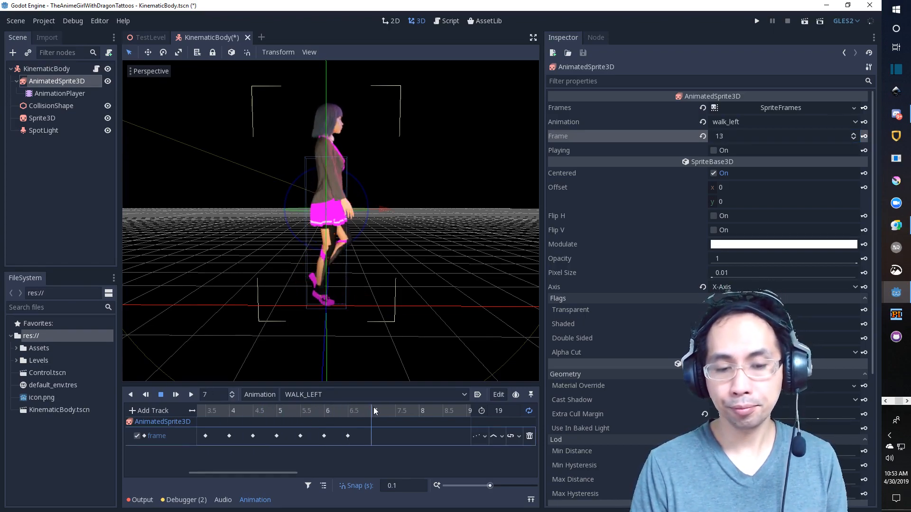
{"action": "left_click", "coordinate": [864, 122]}
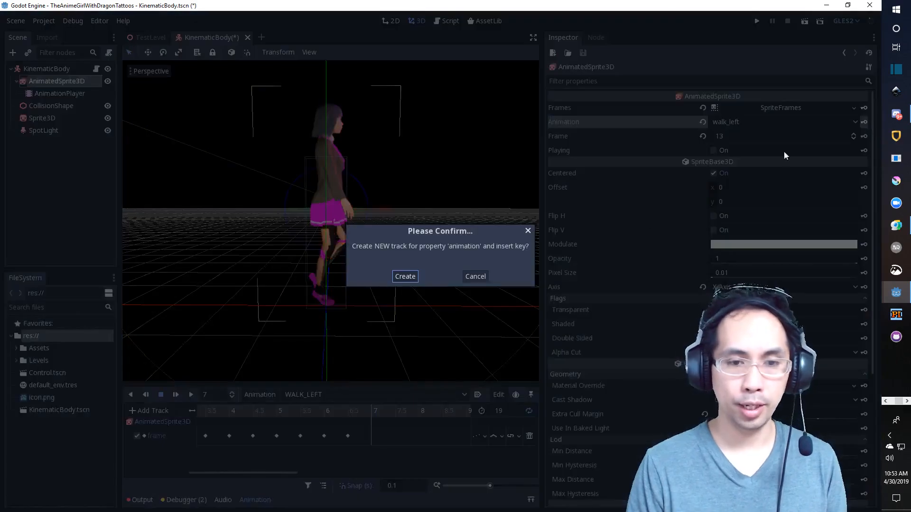
{"action": "left_click", "coordinate": [406, 277]}
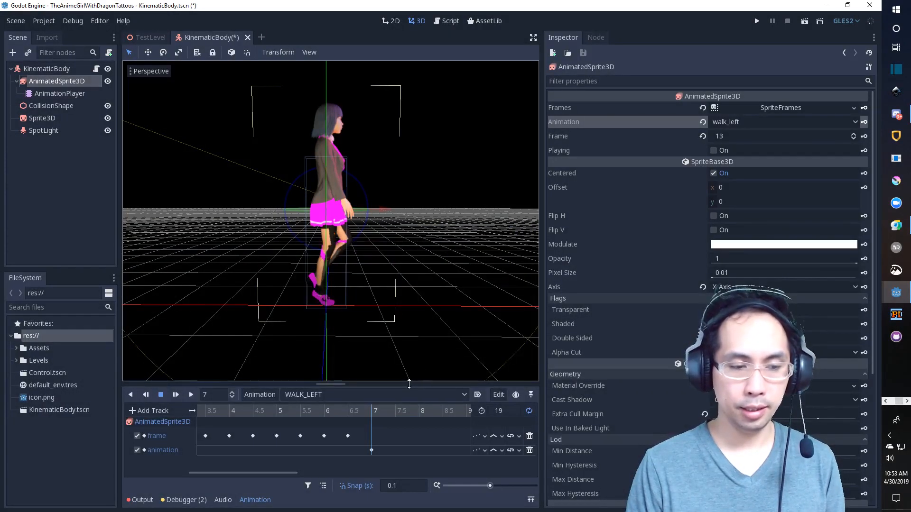
{"action": "left_click", "coordinate": [803, 139]}
{"action": "key", "text": "Return"}
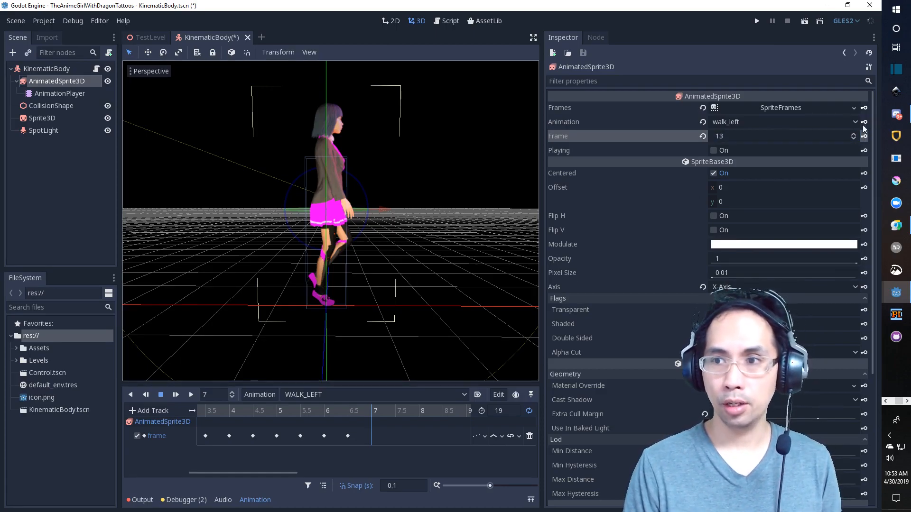
Key Frames 14, 15 and 16 at 7, 7.5 and 8 seconds on the frame track.
{"action": "left_click", "coordinate": [854, 134]}
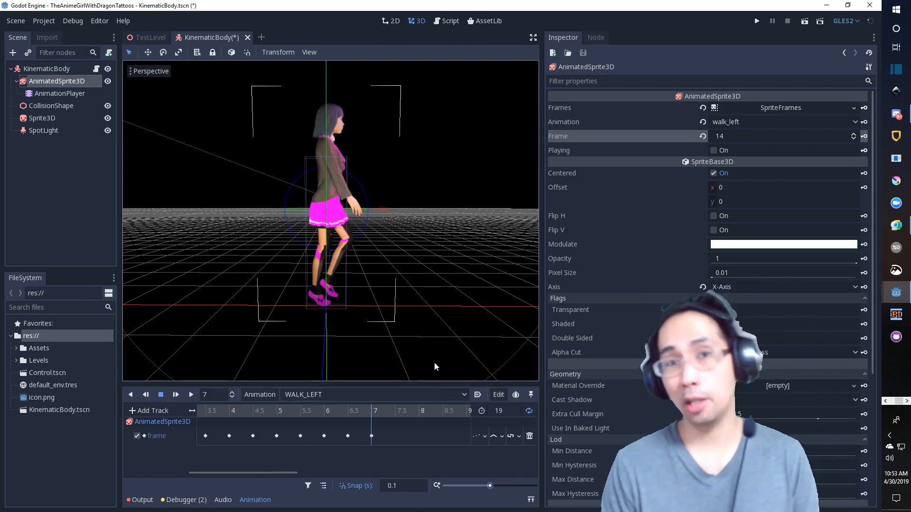
{"action": "left_click", "coordinate": [393, 412]}
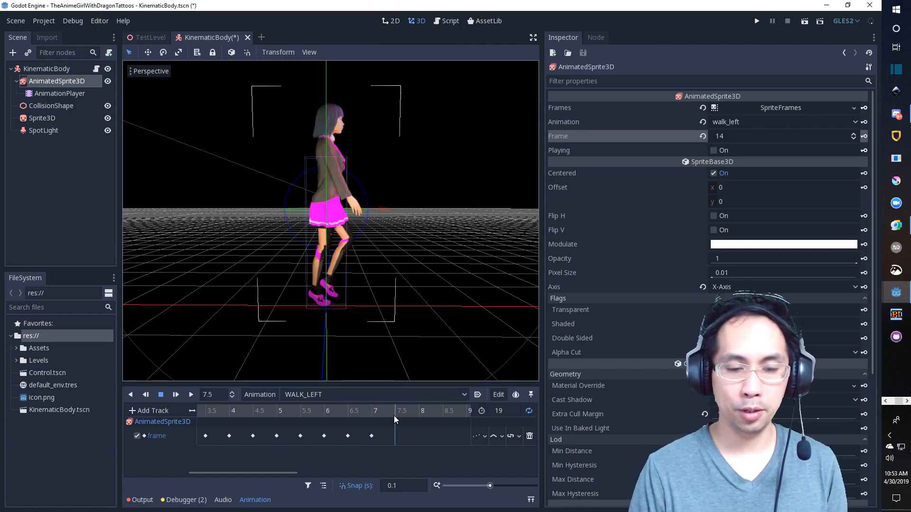
{"action": "left_click", "coordinate": [854, 134]}
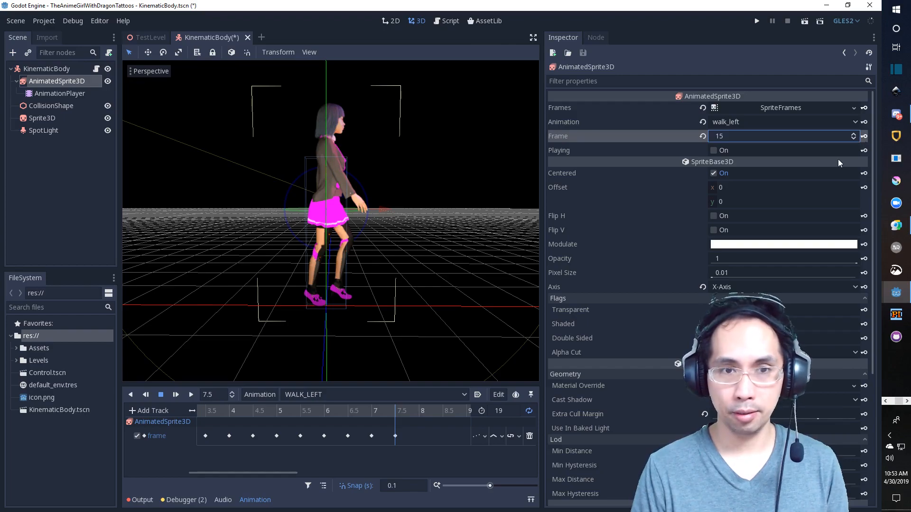
{"action": "left_click_drag", "start_coordinate": [258, 473], "coordinate": [293, 474]}
{"action": "left_click", "coordinate": [333, 411]}
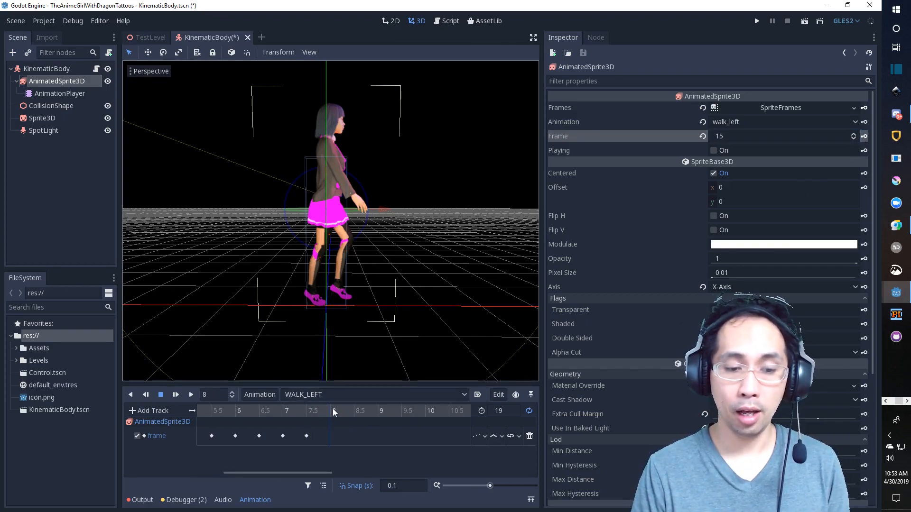
{"action": "left_click", "coordinate": [854, 135]}
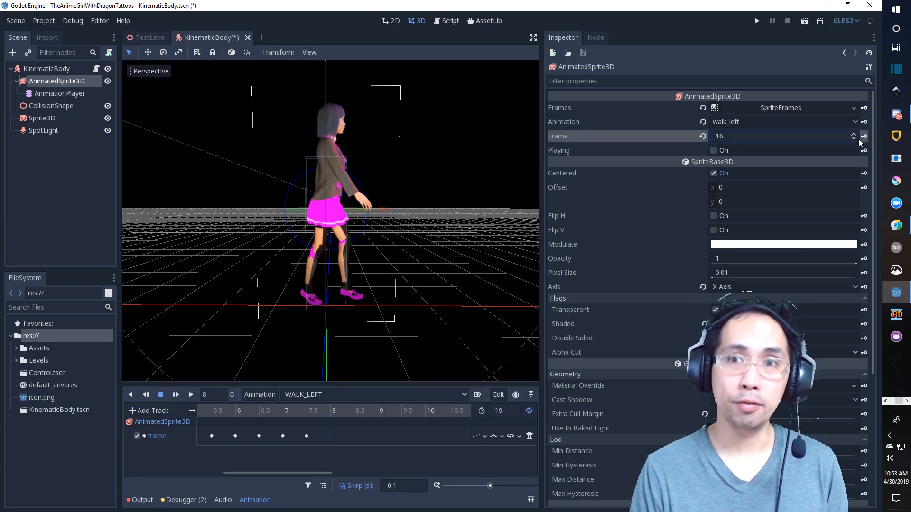
{"action": "left_click", "coordinate": [864, 137]}
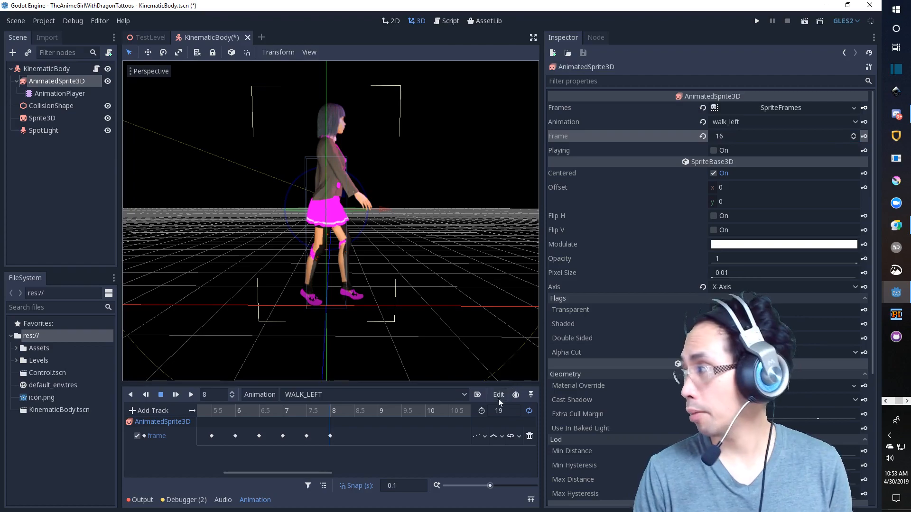
Key Frames 17, 18 and 19 at 8.5, 9 and 9.5 seconds on the frame track.
{"action": "left_click", "coordinate": [355, 414]}
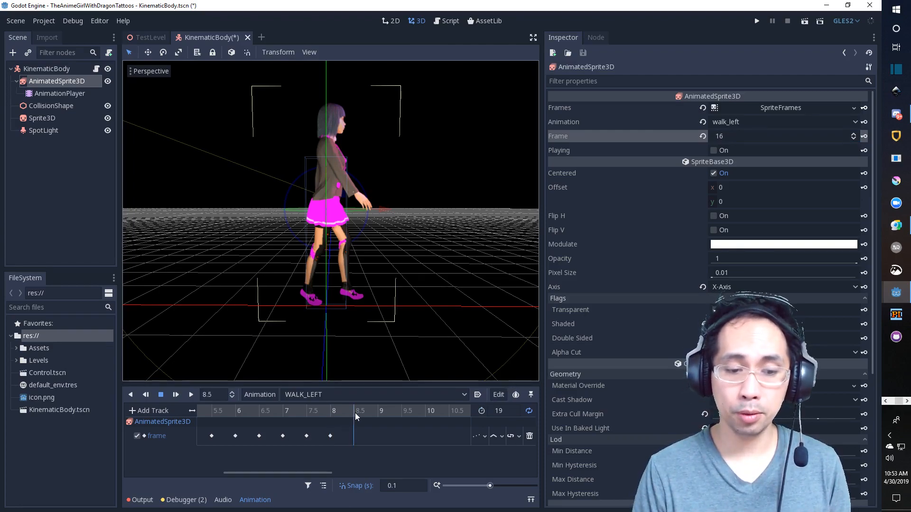
{"action": "left_click", "coordinate": [854, 135]}
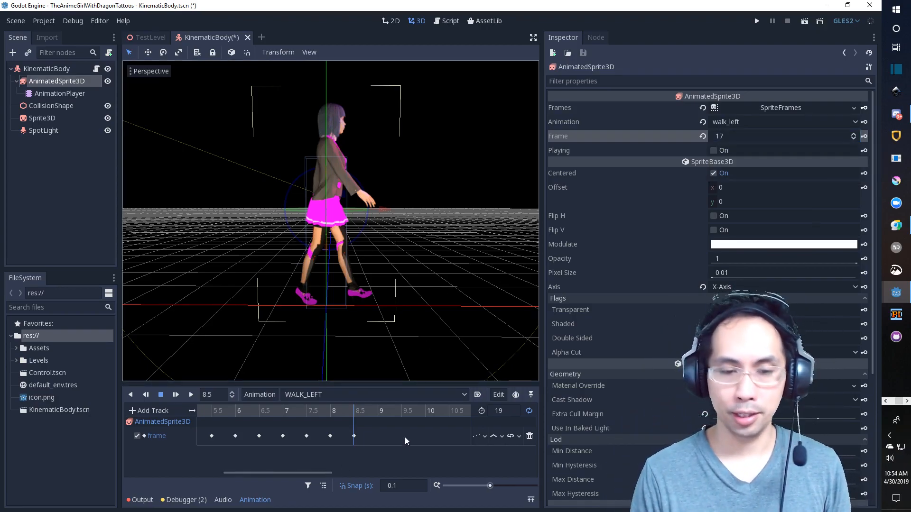
{"action": "left_click", "coordinate": [377, 415]}
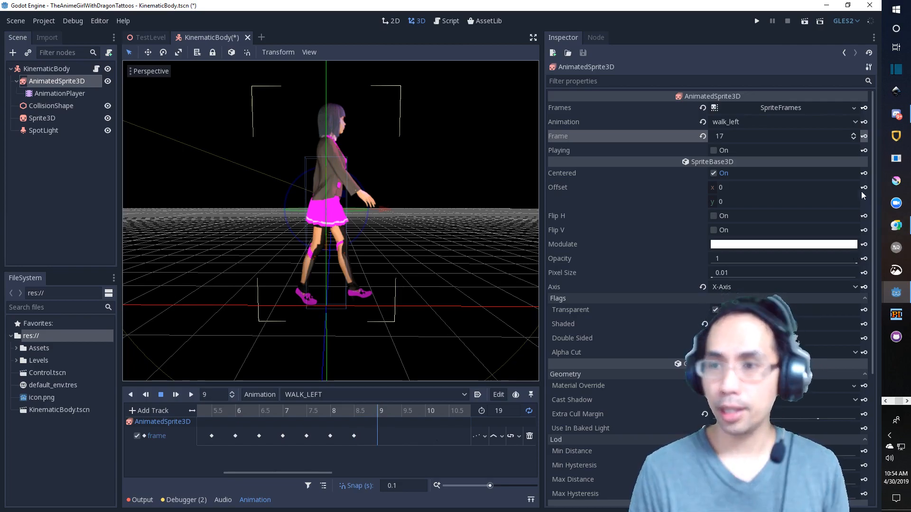
{"action": "left_click", "coordinate": [854, 135]}
{"action": "left_click", "coordinate": [863, 136]}
{"action": "left_click", "coordinate": [402, 409]}
{"action": "left_click_drag", "start_coordinate": [312, 470], "coordinate": [372, 471]}
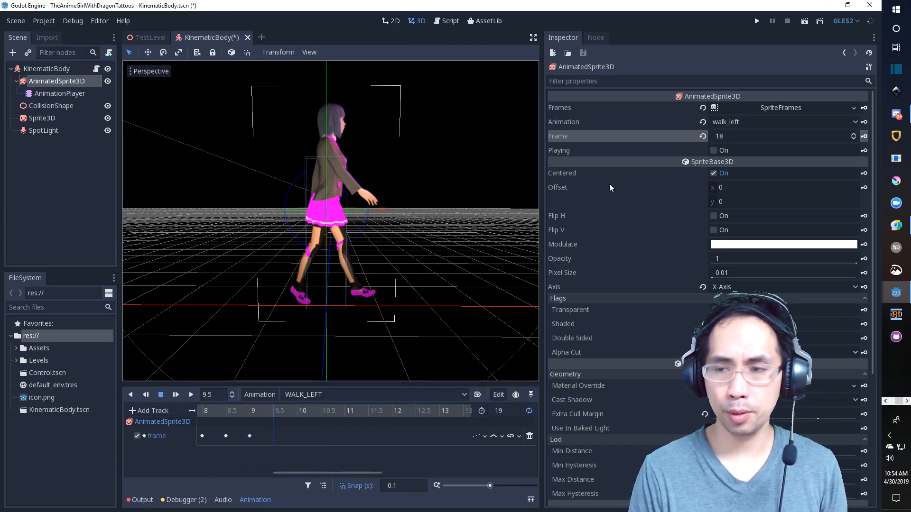
{"action": "left_click", "coordinate": [853, 135]}
{"action": "left_click", "coordinate": [864, 136]}
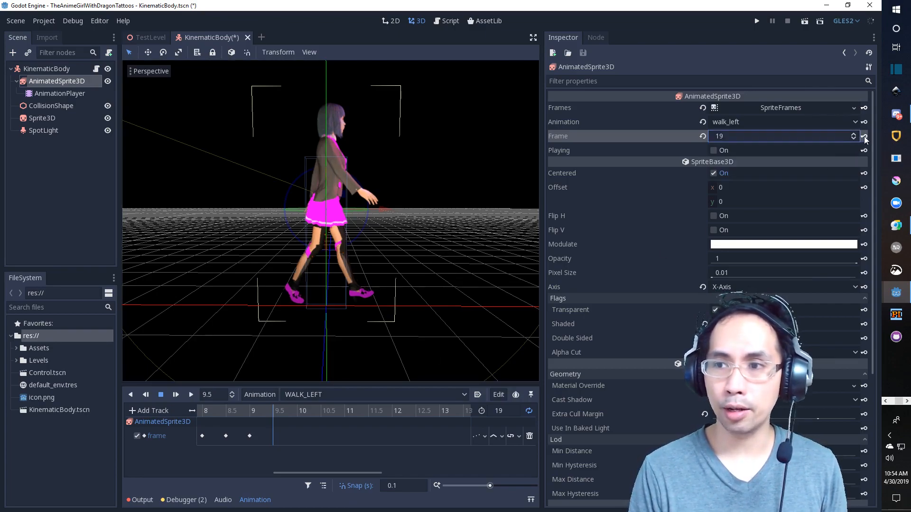
Set the AnimatedSprite3D's Frame to 20 and key it at 10 seconds on the frame track.
{"action": "left_click", "coordinate": [297, 413]}
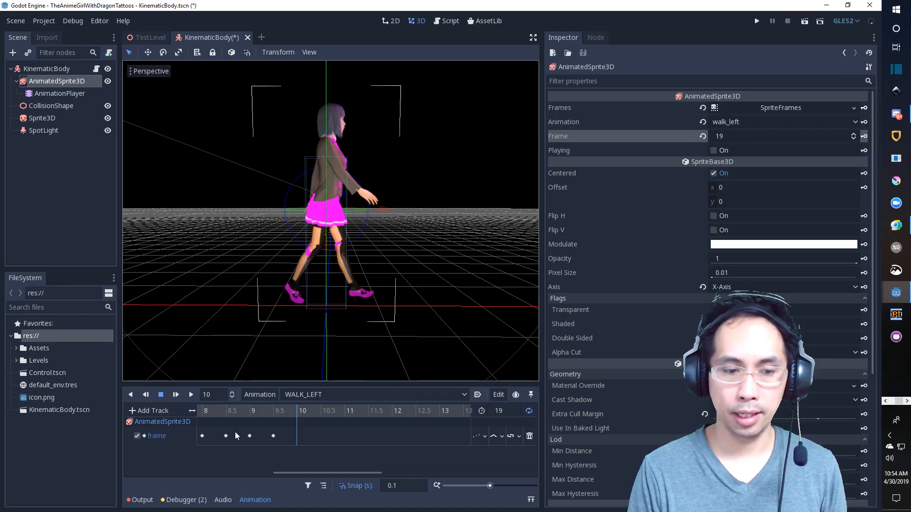
{"action": "left_click", "coordinate": [853, 135]}
{"action": "left_click", "coordinate": [853, 139]}
{"action": "left_click", "coordinate": [864, 136]}
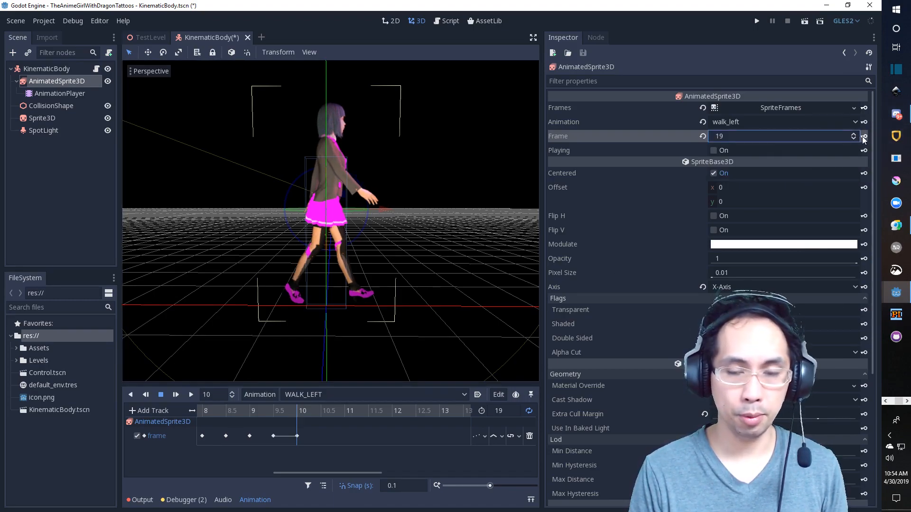
{"action": "key", "text": "ctrl+z"}
{"action": "key", "text": "ctrl+z"}
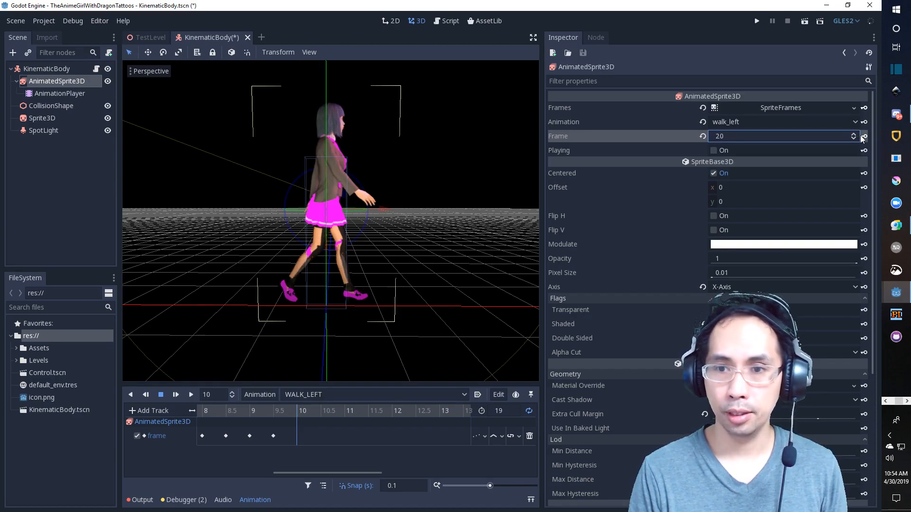
{"action": "left_click", "coordinate": [864, 136]}
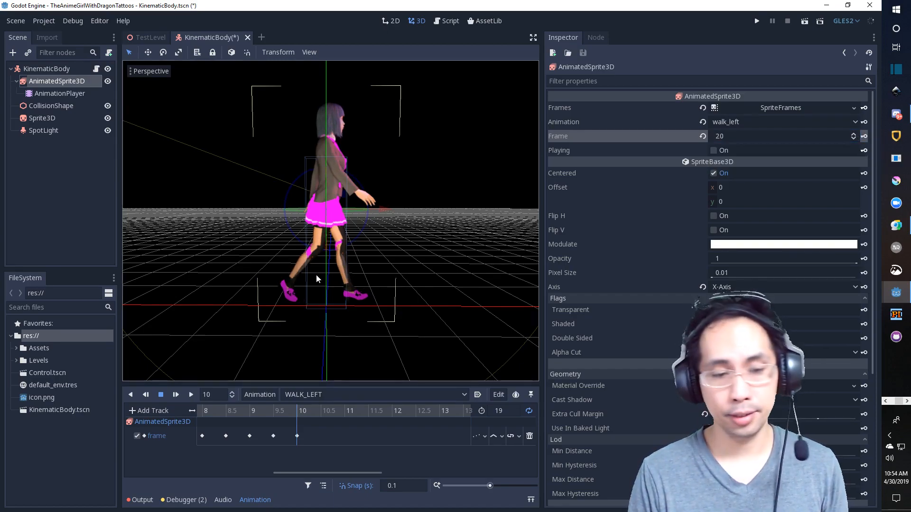
Set the WALK_LEFT animation's length to 13 seconds, matching its last frame key, and play it.
{"action": "left_click", "coordinate": [320, 409]}
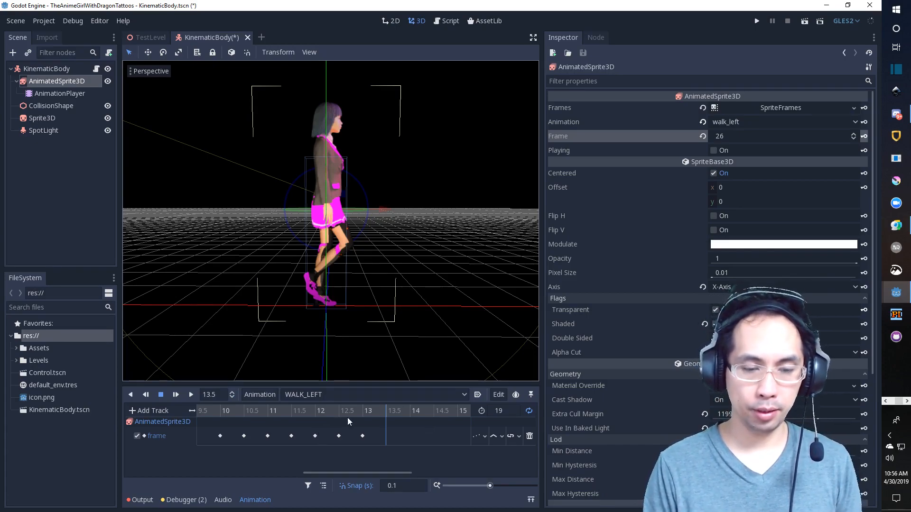
{"action": "left_click", "coordinate": [364, 415]}
{"action": "left_click", "coordinate": [498, 412]}
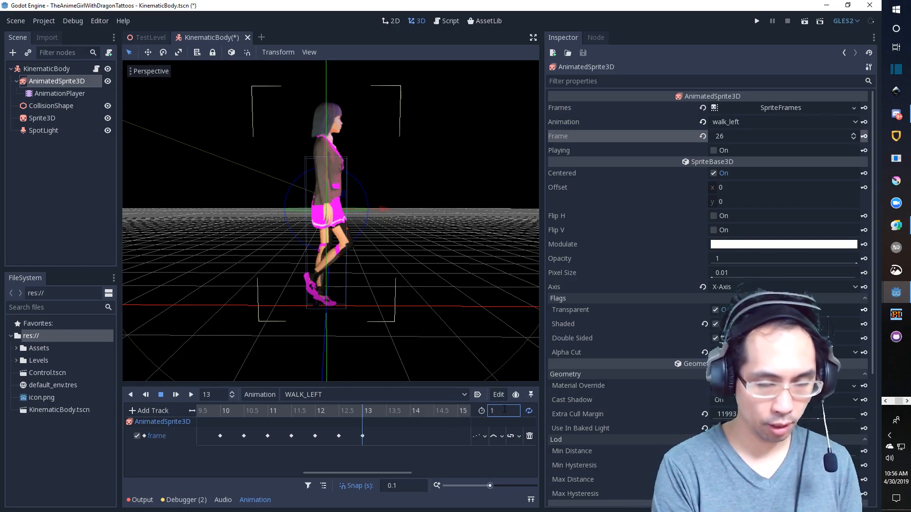
{"action": "key", "text": "Return"}
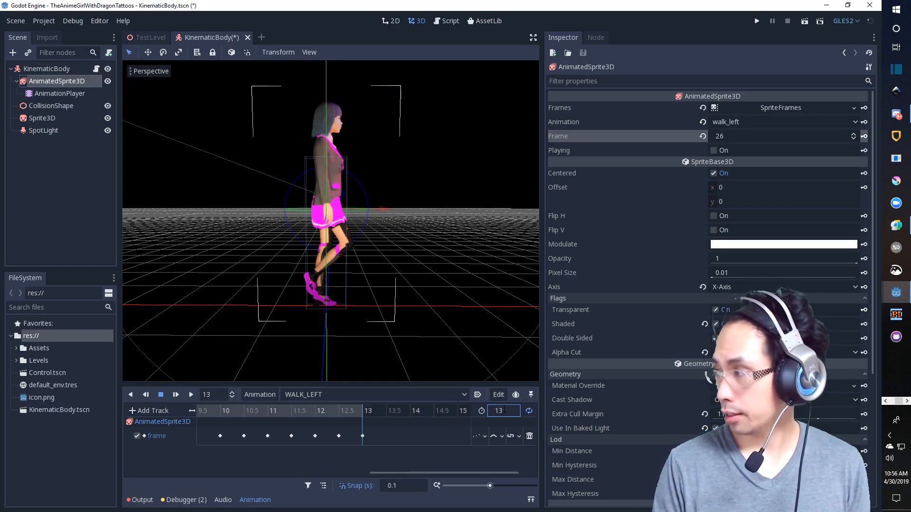
{"action": "left_click", "coordinate": [190, 394]}
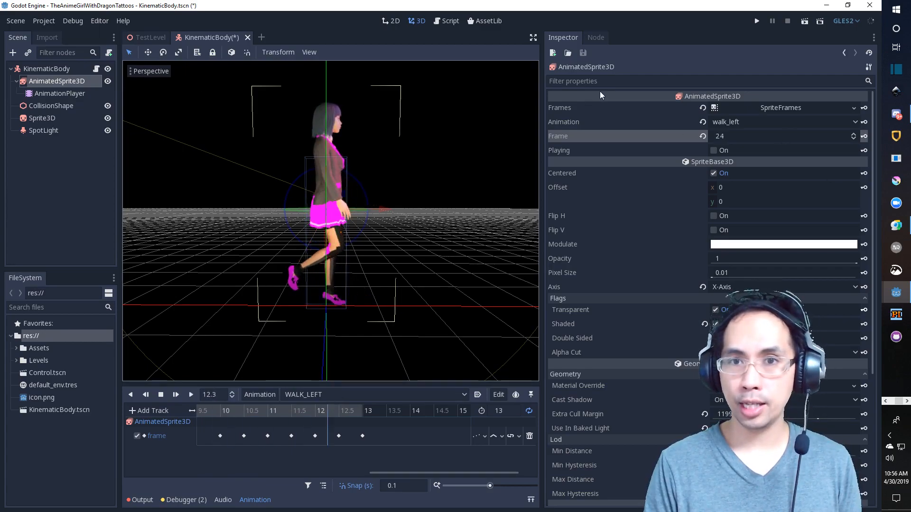
Try a playback Speed of 3 on the AnimationPlayer, and set it to 6 while WALK_LEFT plays.
{"action": "left_click", "coordinate": [81, 94]}
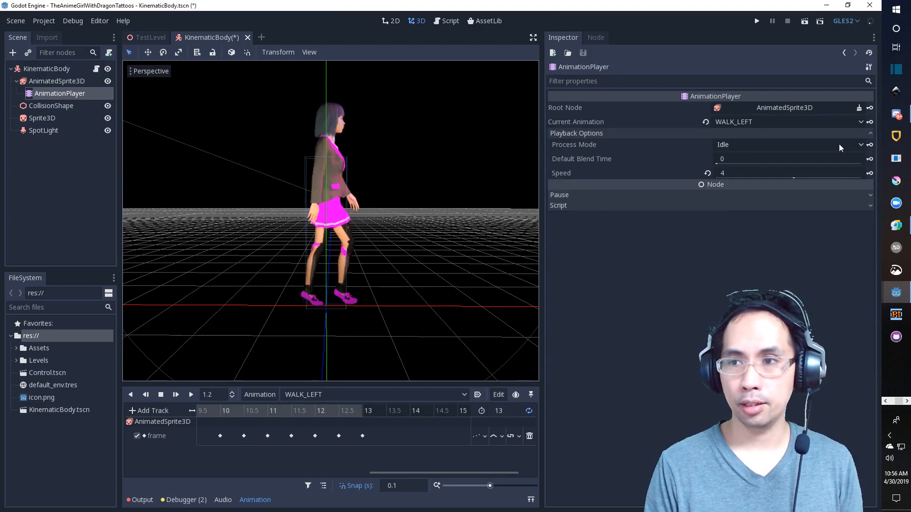
{"action": "mouse_move", "coordinate": [728, 176]}
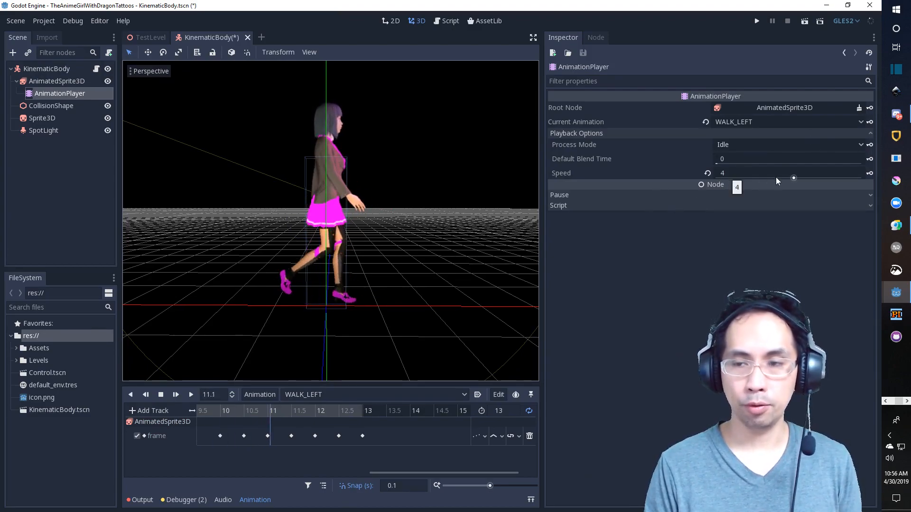
{"action": "left_click", "coordinate": [738, 173]}
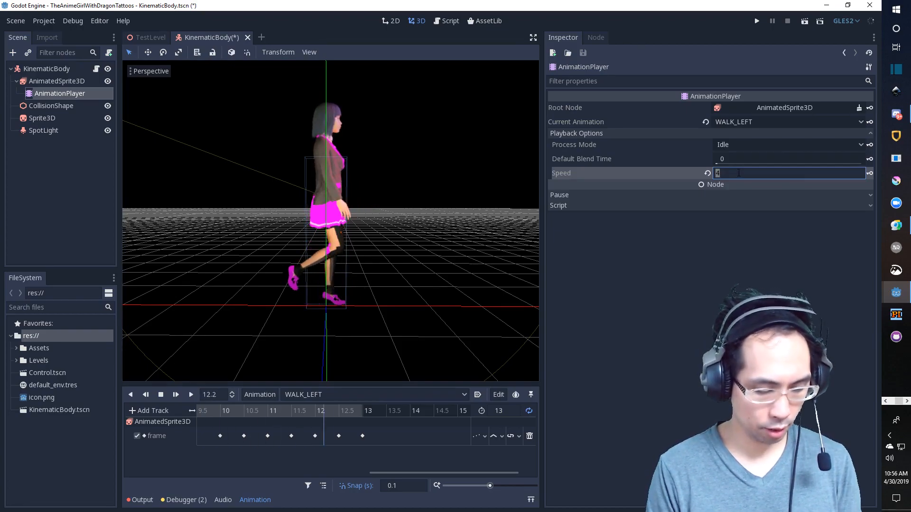
{"action": "type", "text": "3"}
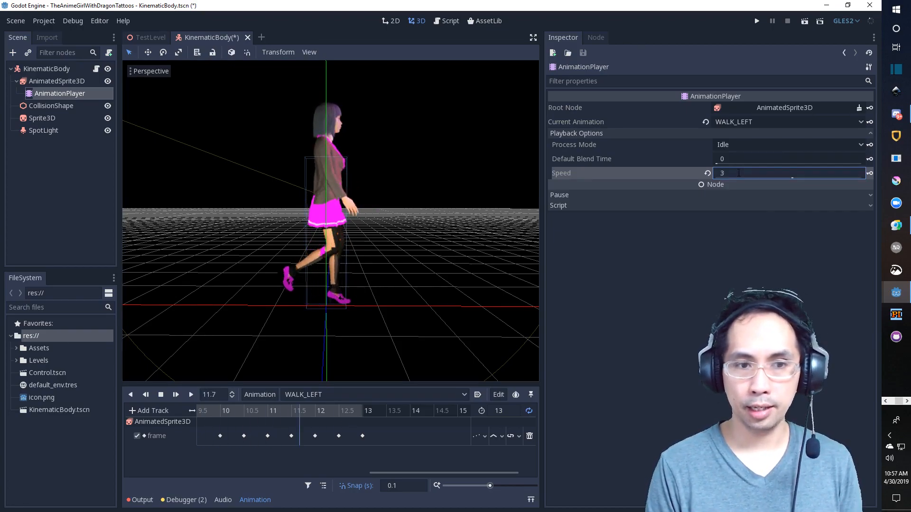
{"action": "left_click", "coordinate": [738, 173]}
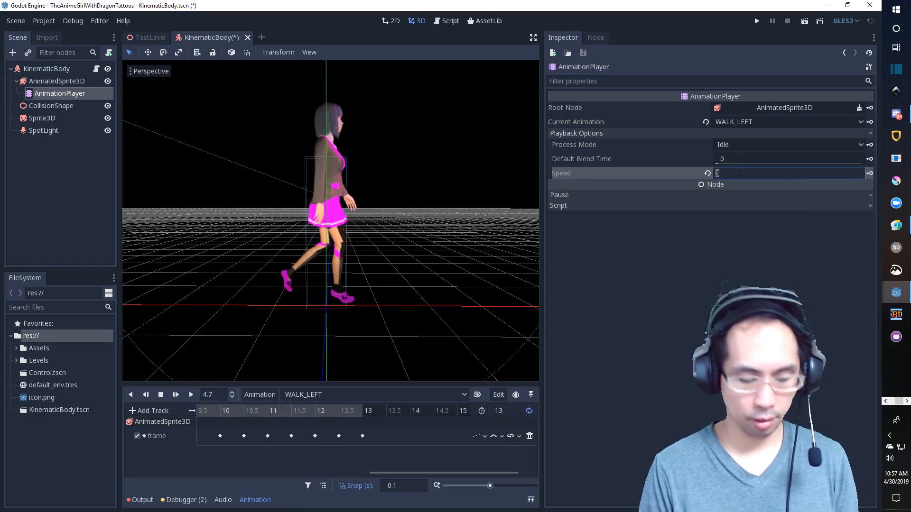
{"action": "type", "text": "6"}
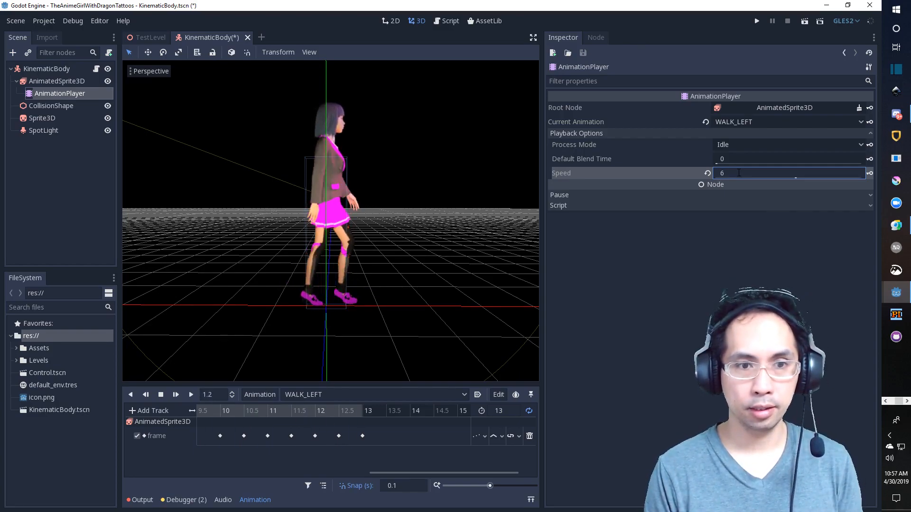